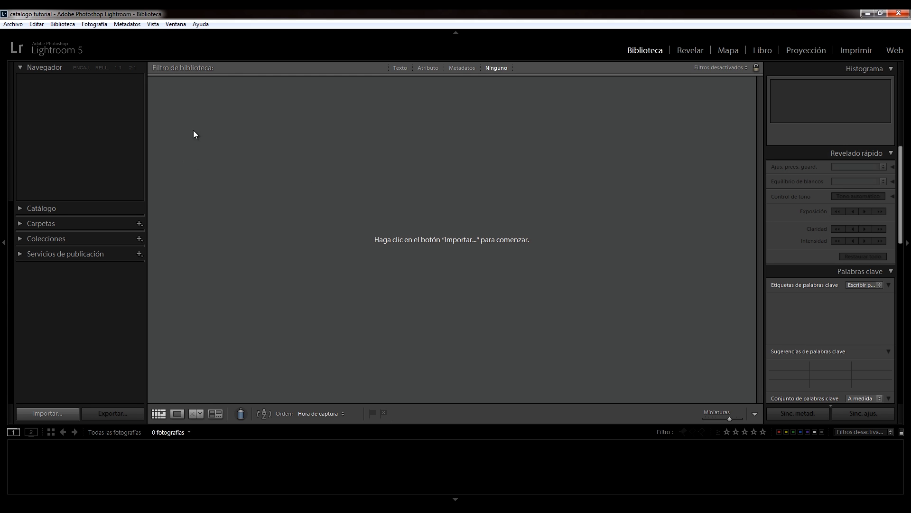
Step: Open the recent catalog Lightroom 5 Catalog.lrcat, accepting the restart, and look at its folder list
left_click(13, 24)
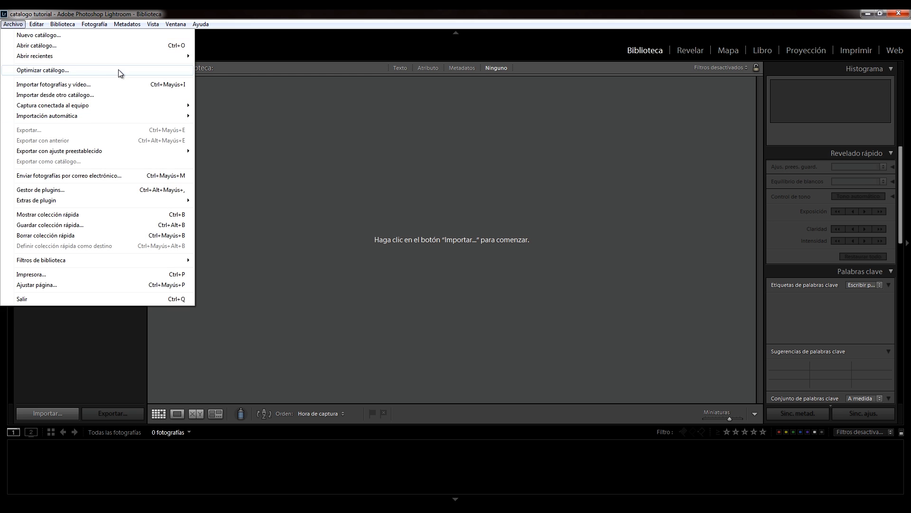
mouse_move(123, 58)
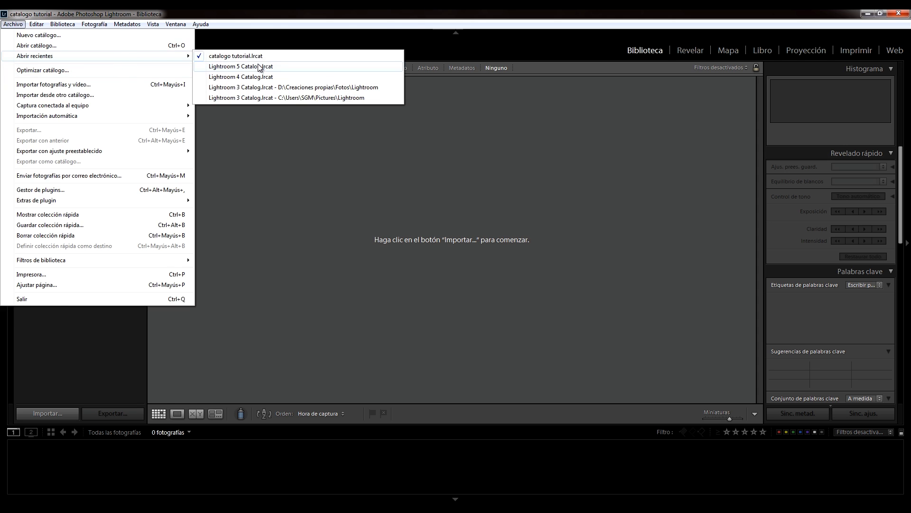
left_click(260, 66)
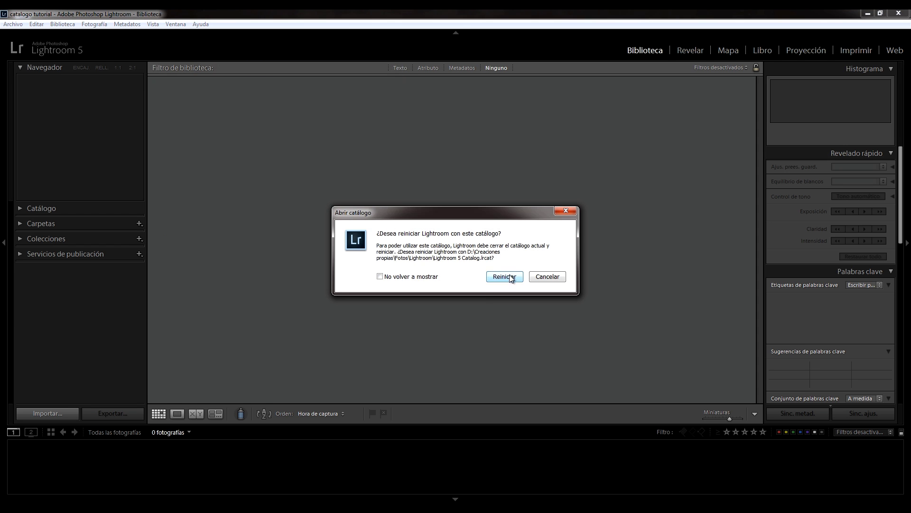
left_click(505, 276)
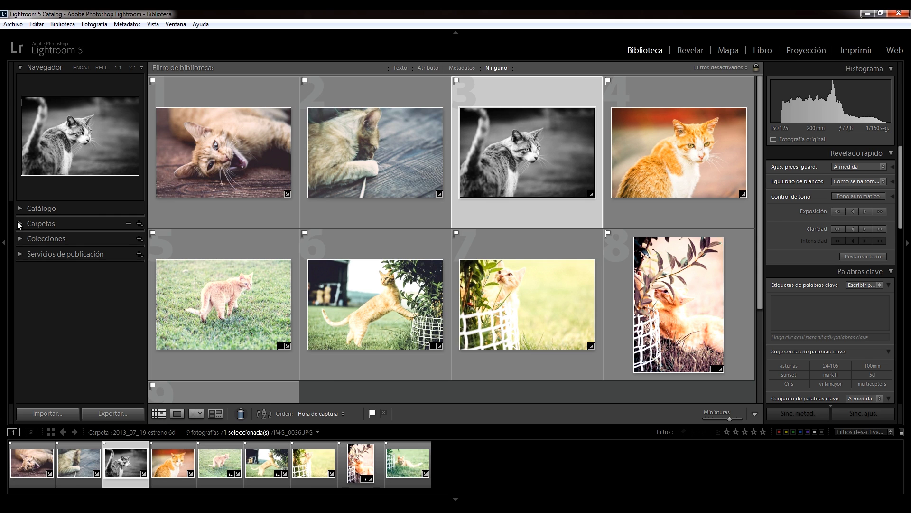
left_click(19, 224)
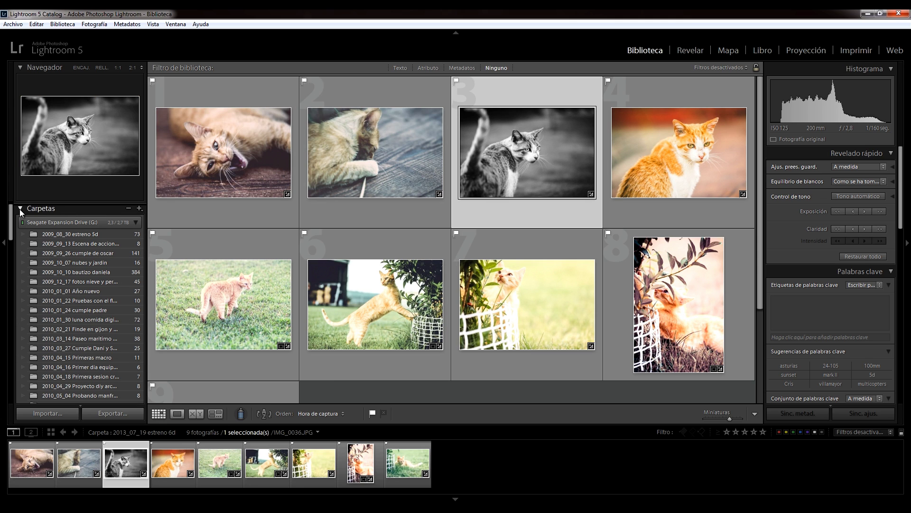
left_click(19, 209)
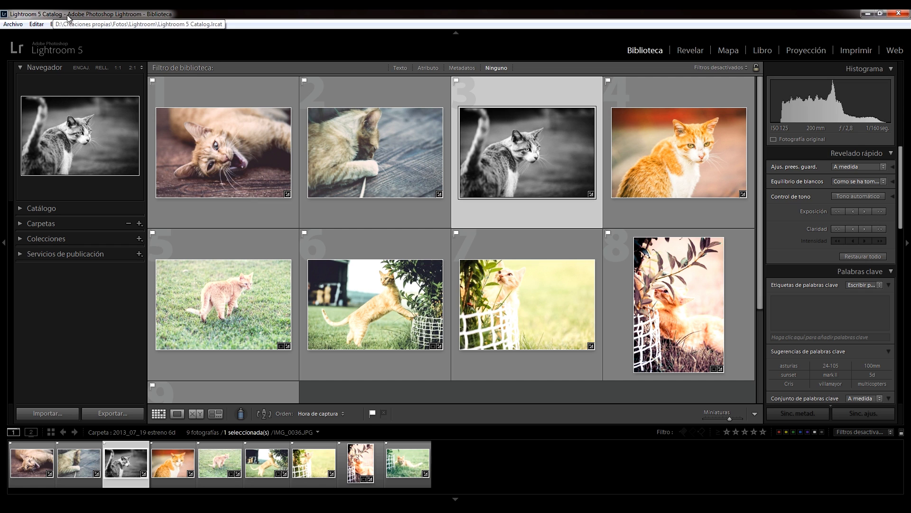
left_click(19, 26)
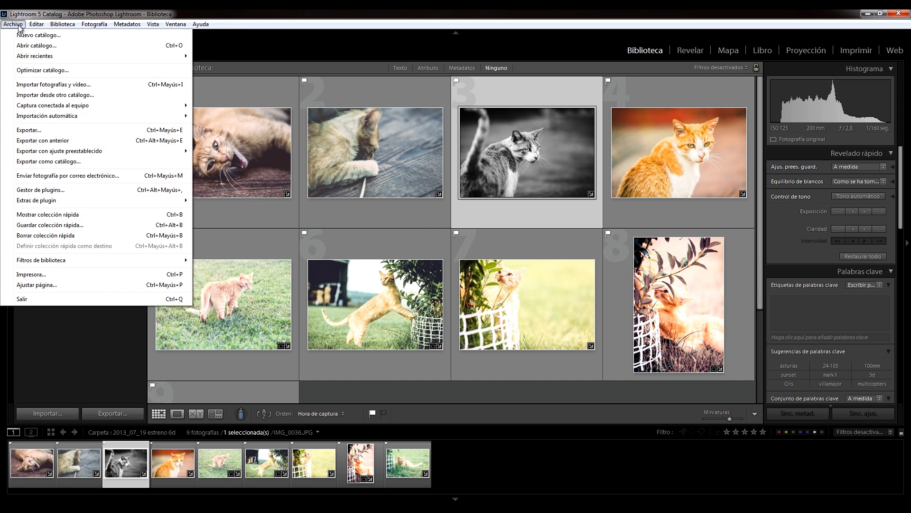
left_click(29, 36)
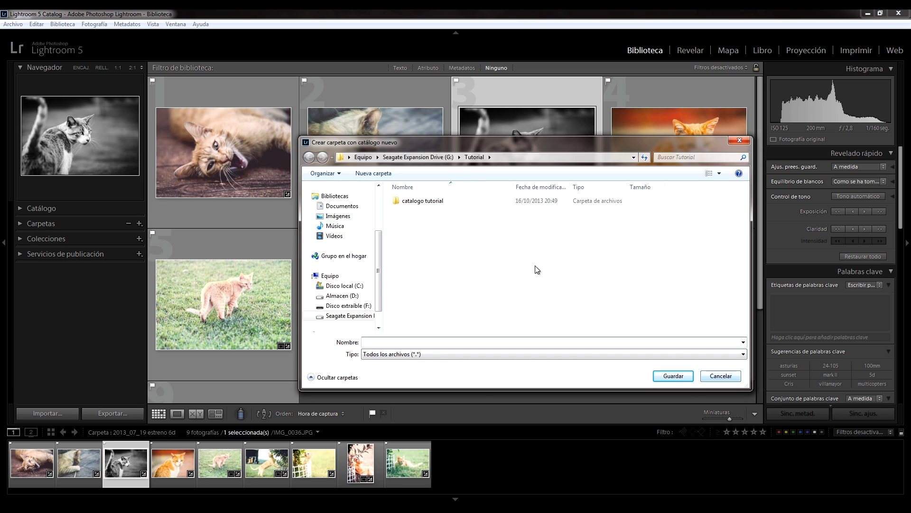
left_click(720, 377)
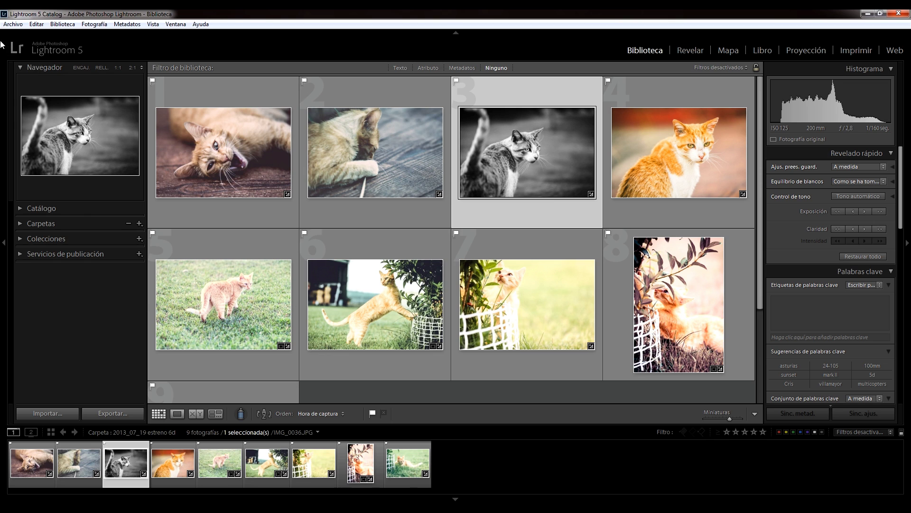
Step: Switch back to the recent catalog catalogo tutorial.lrcat, accepting the restart
left_click(12, 25)
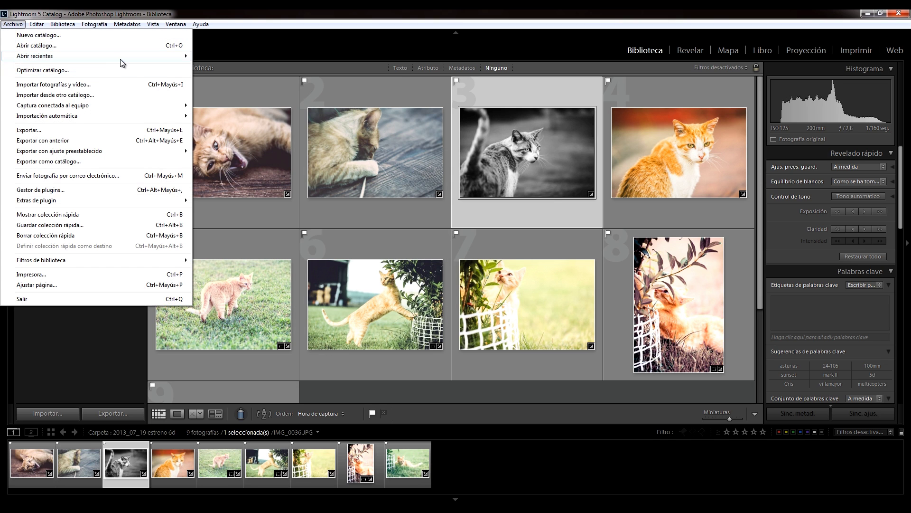
mouse_move(121, 59)
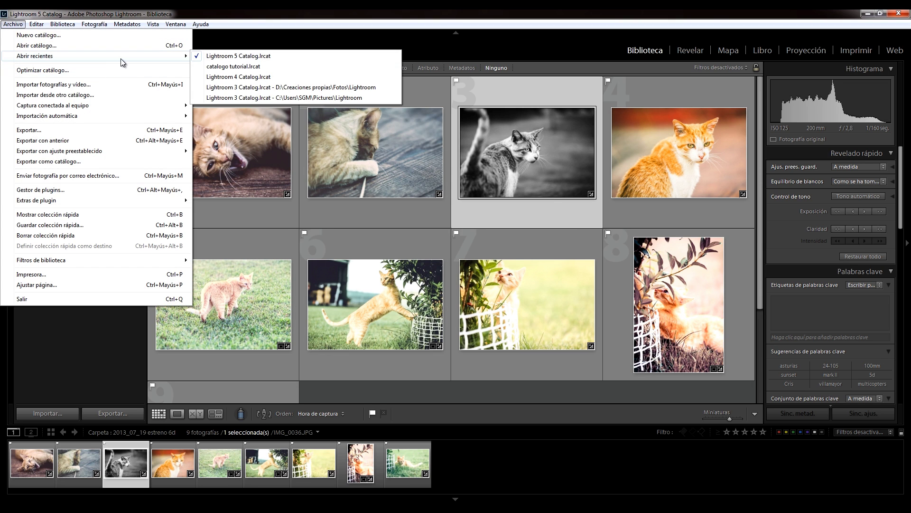
left_click(223, 67)
left_click(504, 277)
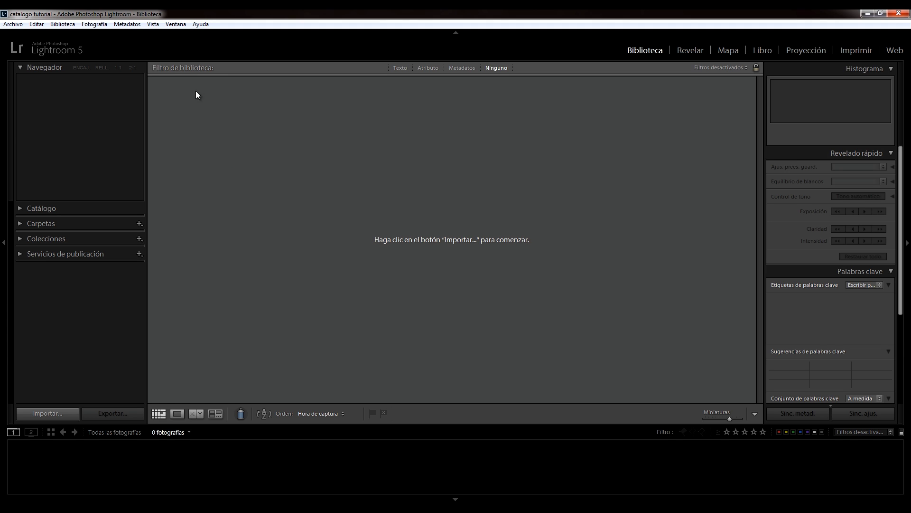
Step: Open the import window for bringing photos into the empty catalog
left_click(17, 26)
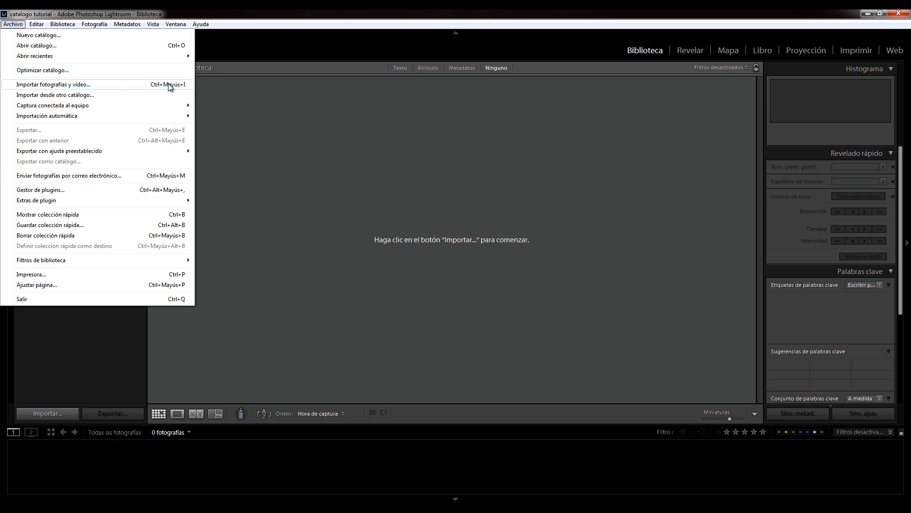
left_click(105, 377)
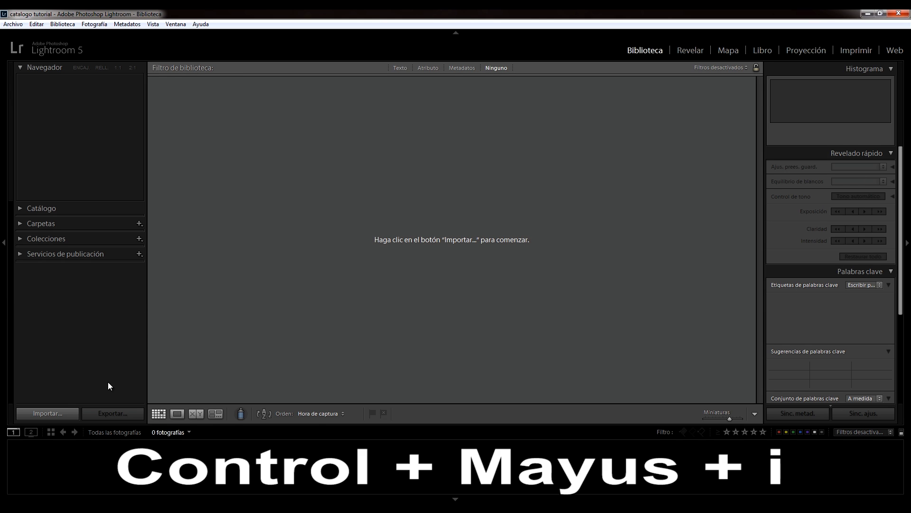
left_click(49, 414)
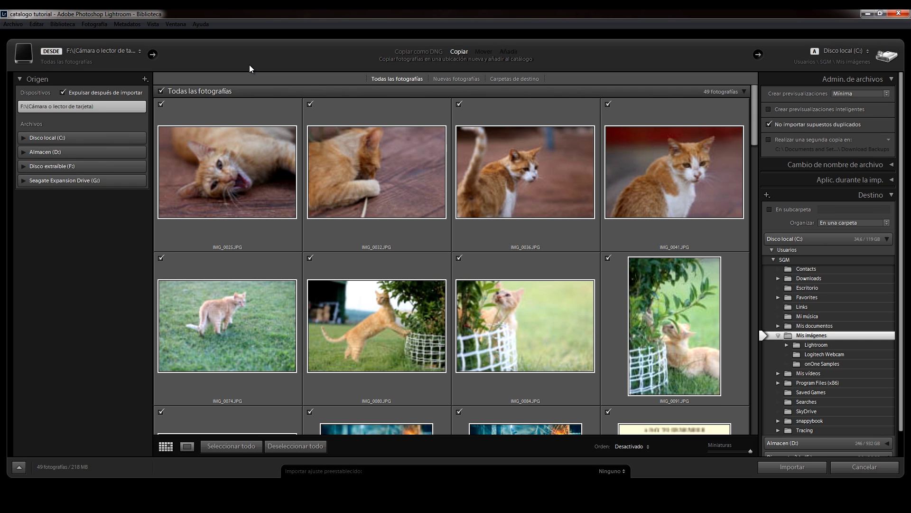
Step: Look through the card's photos and try excluding all of them from the import and including them all again
mouse_move(285, 136)
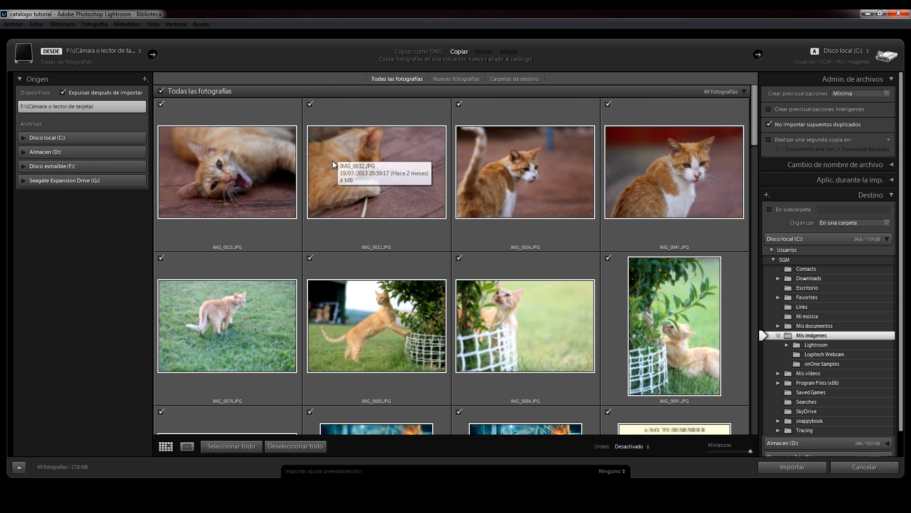
scroll(333, 164, "down", 10)
scroll(331, 164, "up", 8)
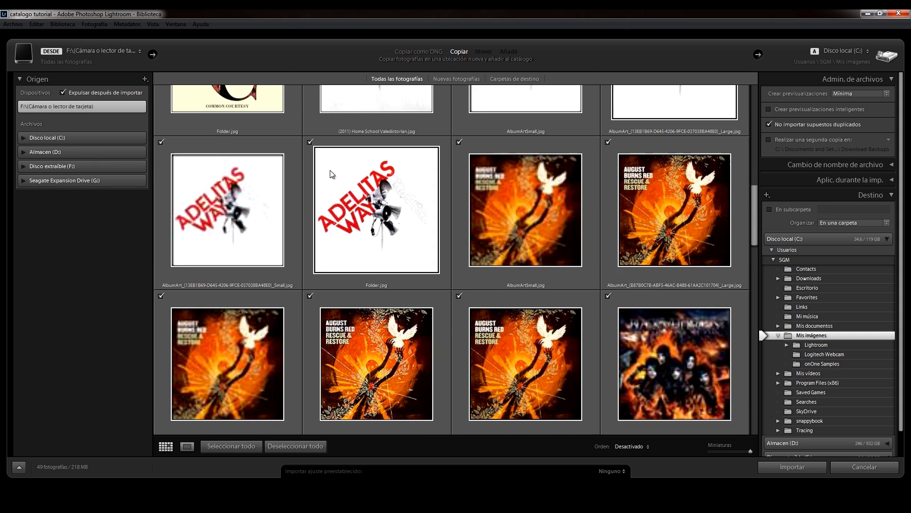
scroll(329, 171, "up", 2)
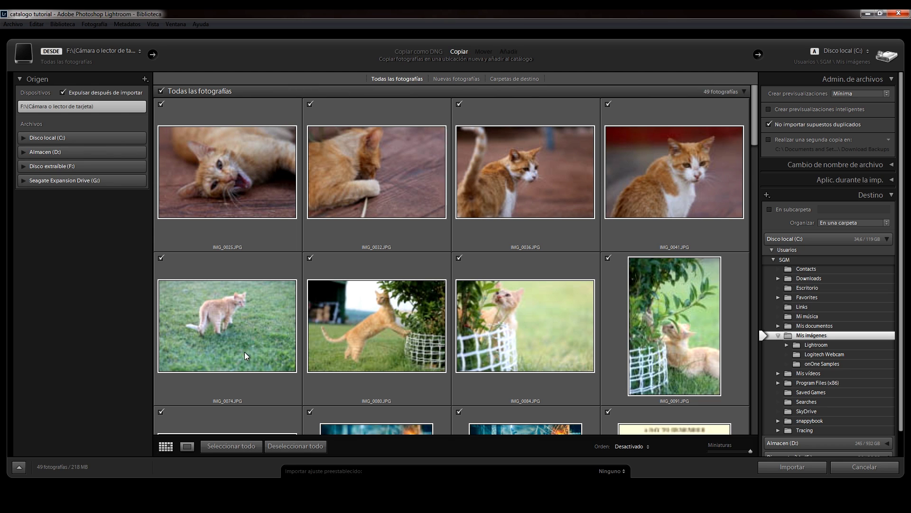
left_click(298, 445)
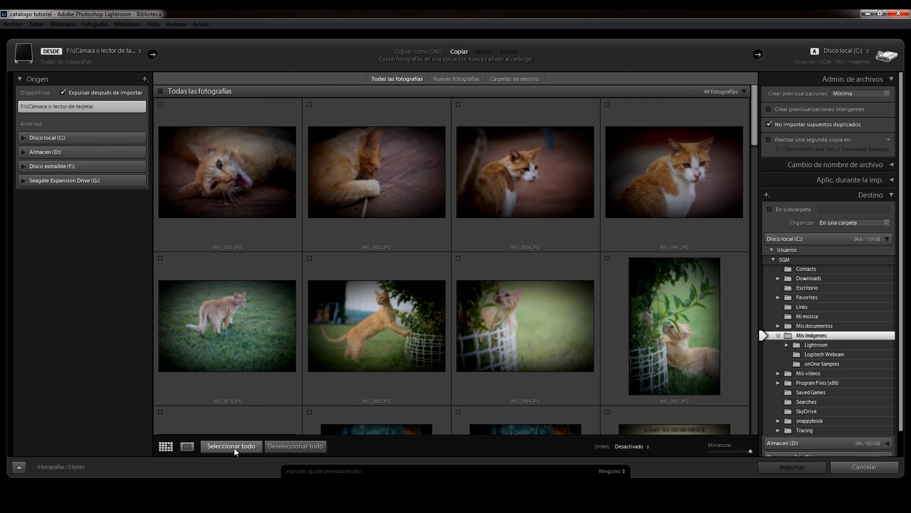
left_click(230, 446)
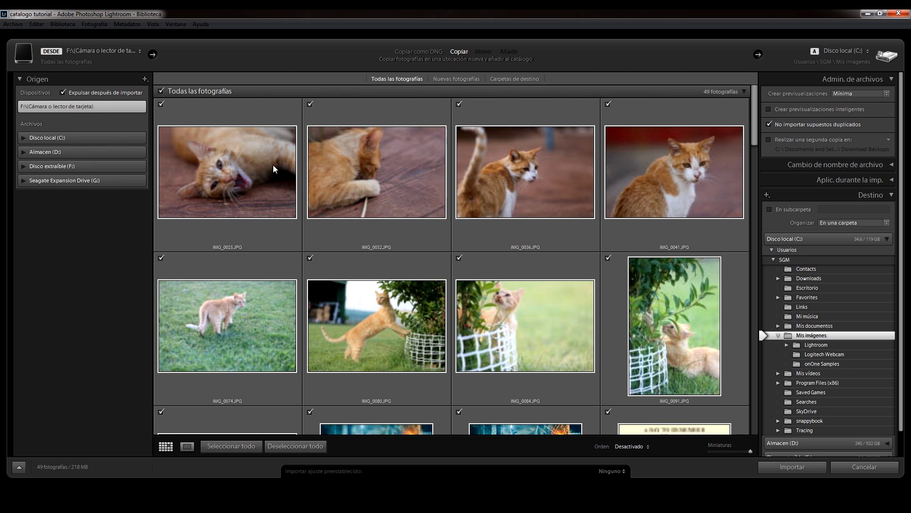
Step: Exclude all photos from the import, then select the first eight cat photos together and mark them for import
left_click(293, 446)
left_click(219, 166)
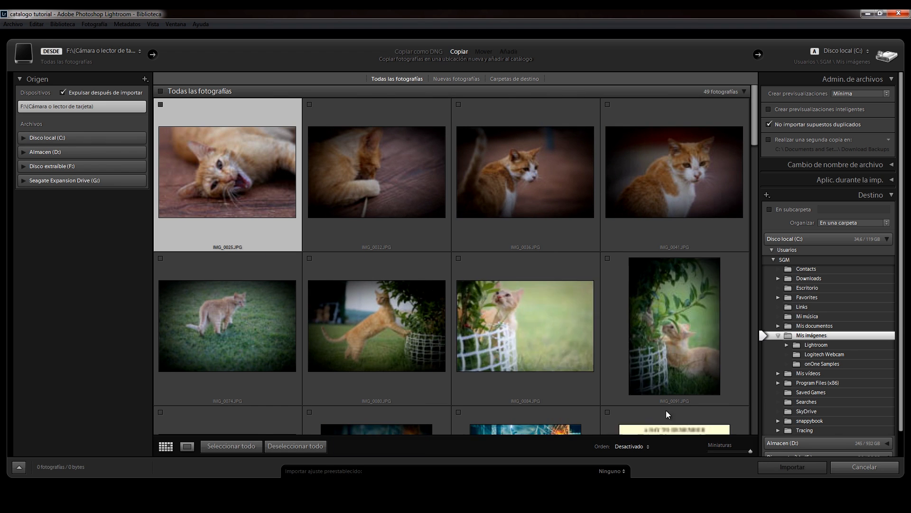
left_click(666, 298, "shift")
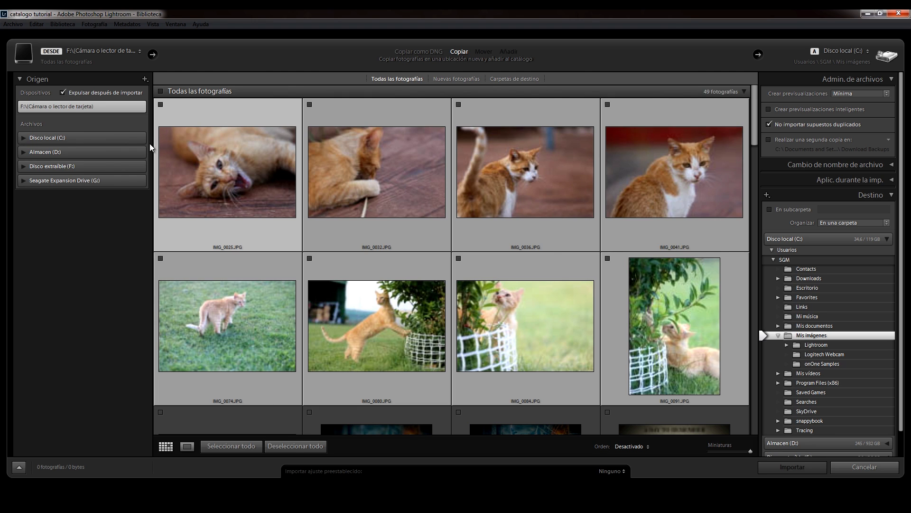
left_click(161, 105)
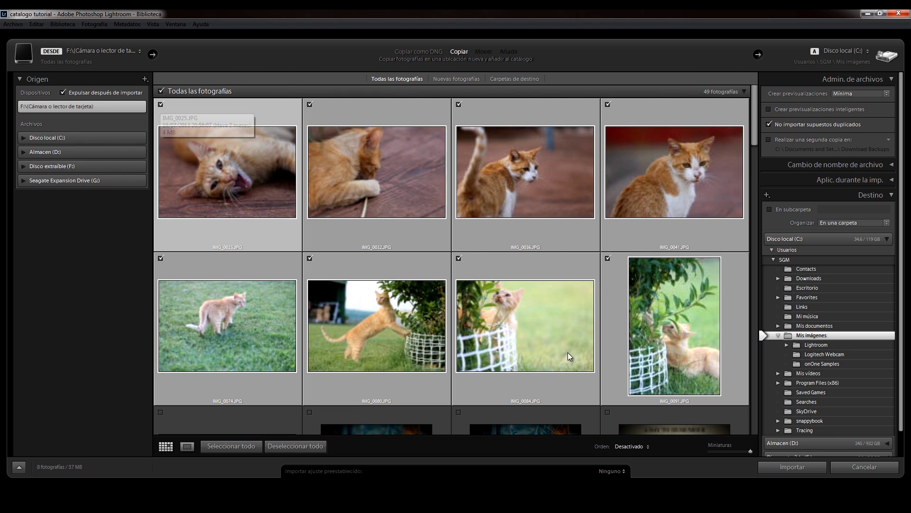
Step: Mark the remaining cat photo, IMG_0094.JPG, for import as well and check the rest of the photos
scroll(340, 243, "down", 5)
scroll(341, 238, "up", 5)
scroll(342, 235, "down", 3)
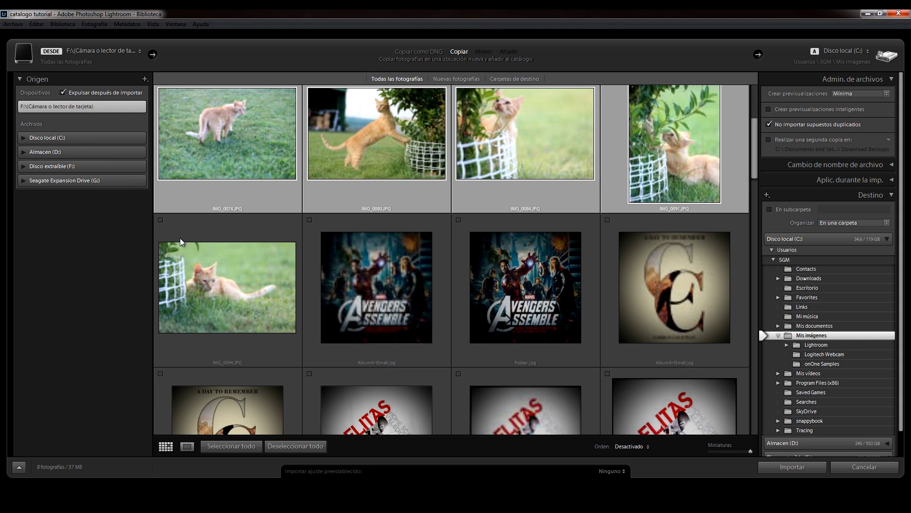
left_click(160, 220)
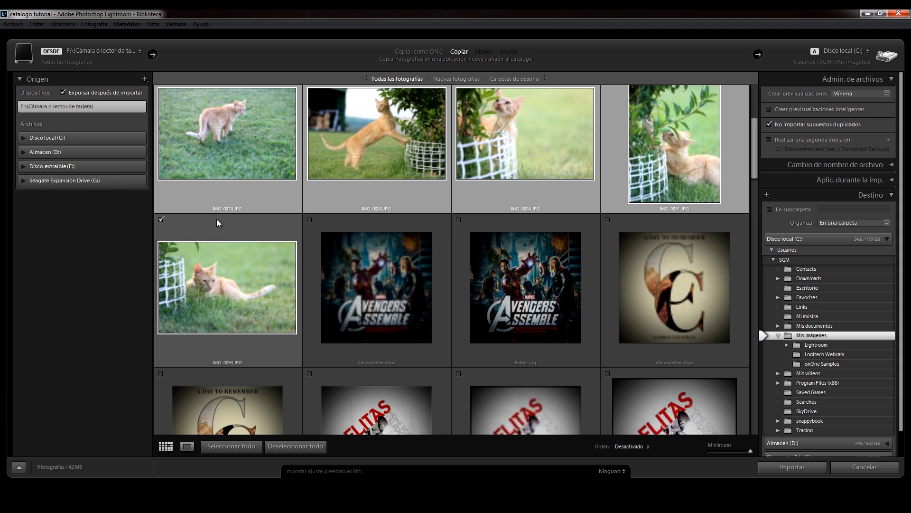
scroll(256, 229, "down", 5)
scroll(258, 227, "up", 8)
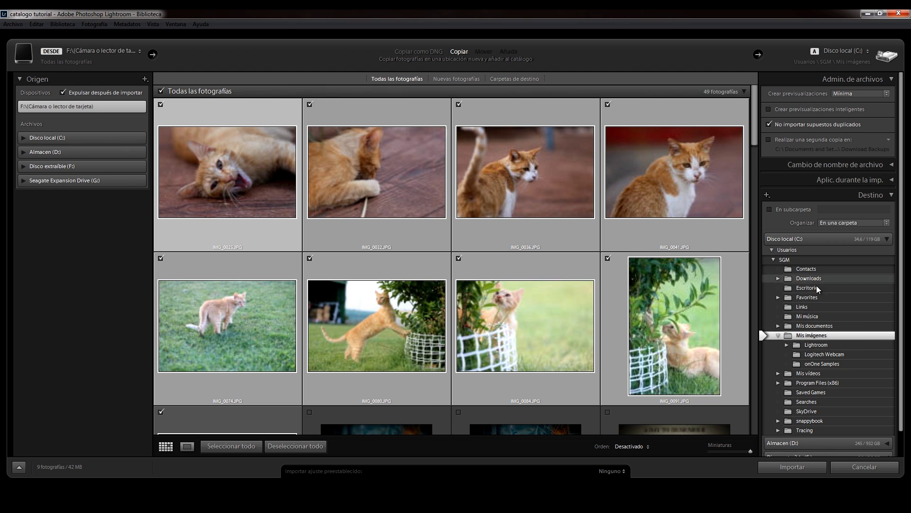
Step: Set the import destination to the Tutorial folder on Seagate Expansion Drive (G:)
left_click(887, 240)
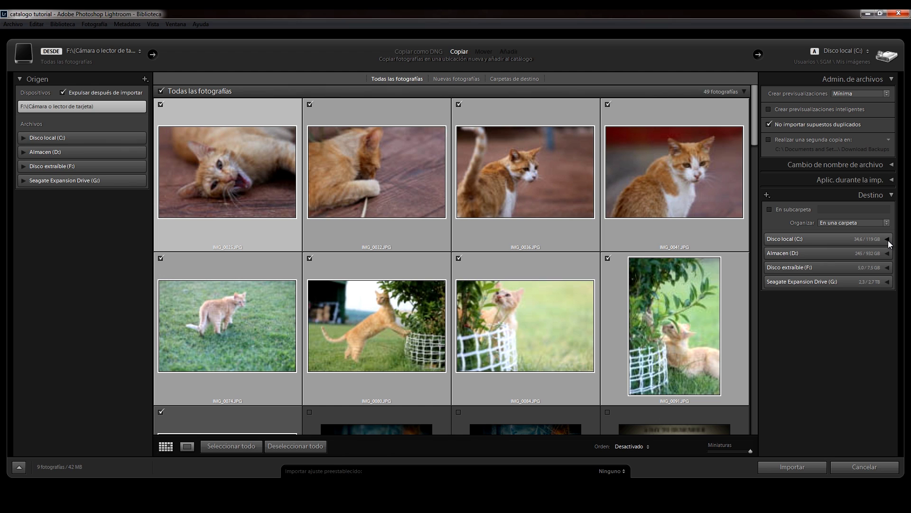
left_click(888, 282)
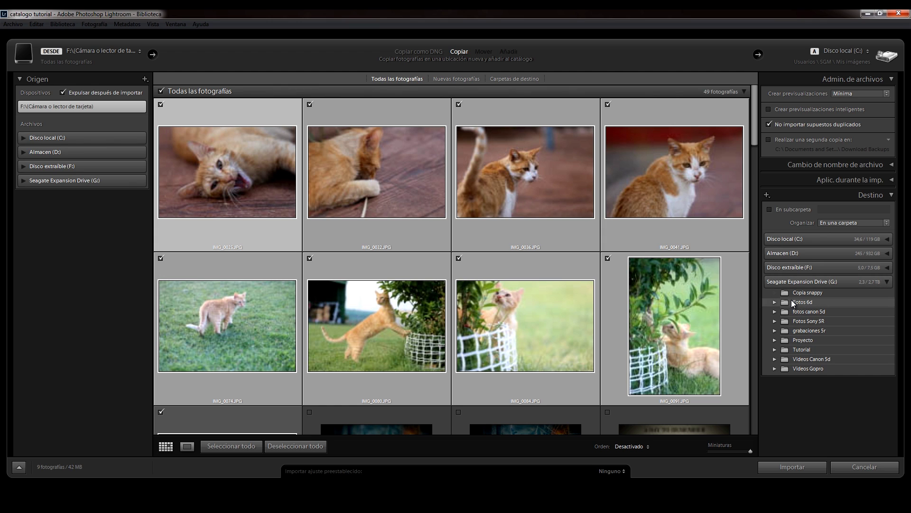
left_click(775, 349)
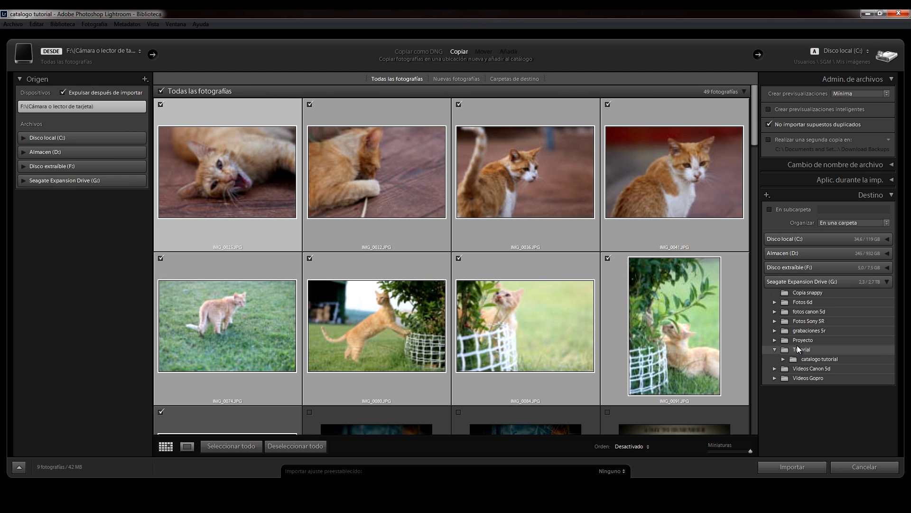
left_click(798, 349)
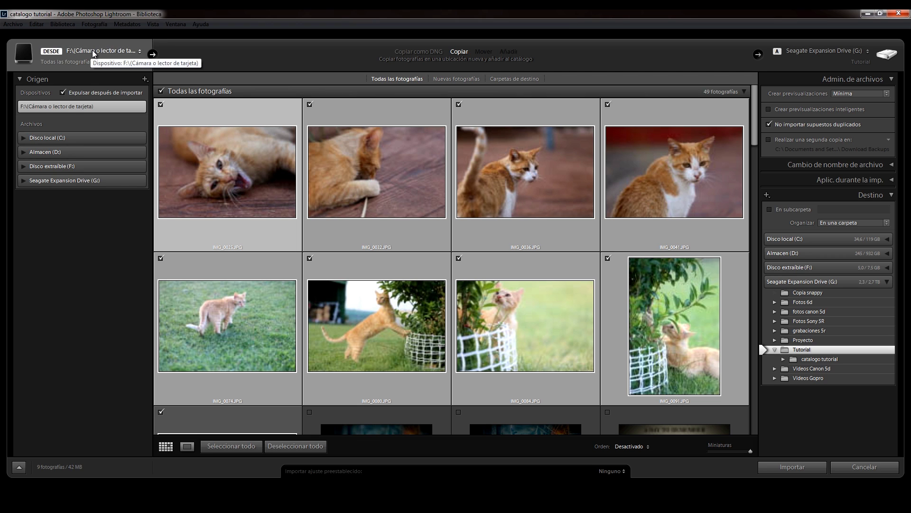
left_click(127, 53)
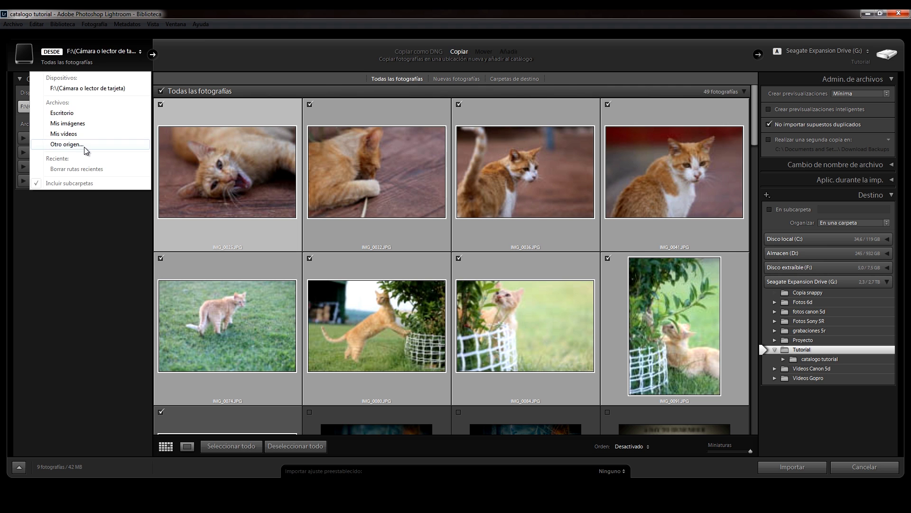
left_click(66, 145)
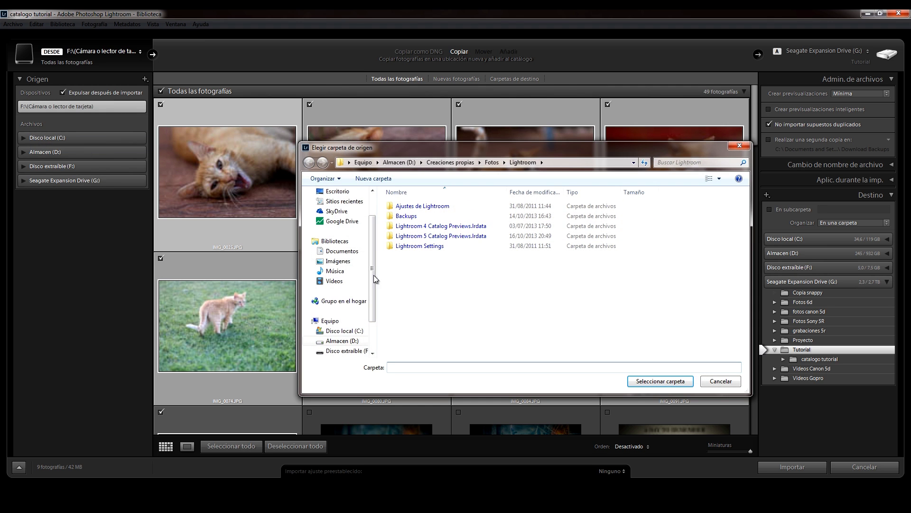
left_click(740, 145)
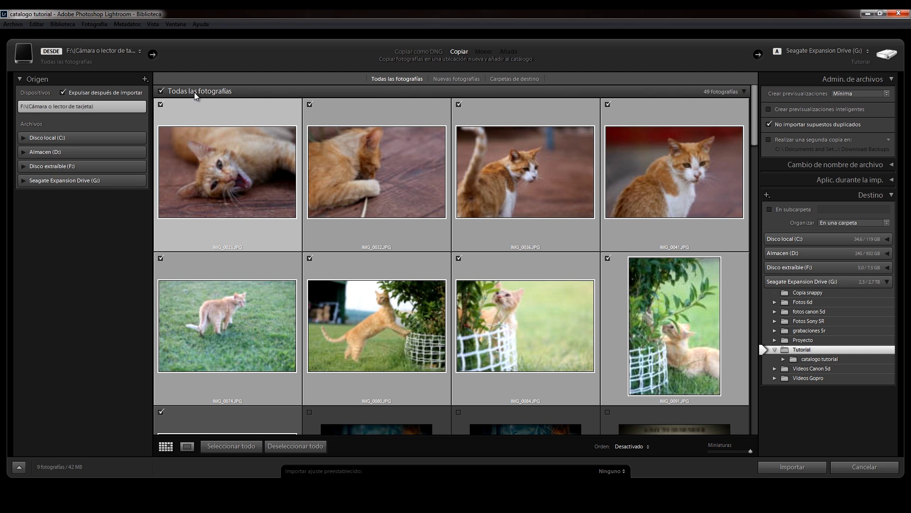
Step: Preview the first cat photo enlarged, then return to the thumbnail grid
left_click(186, 446)
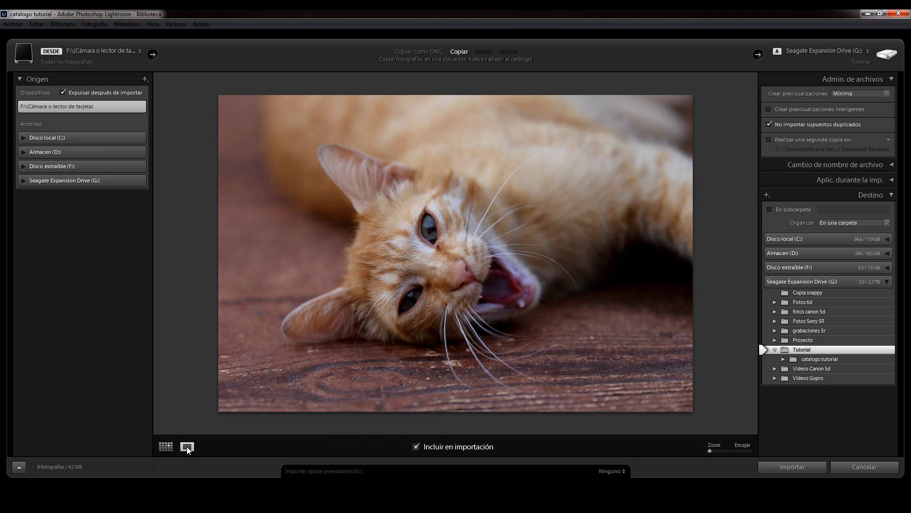
left_click(165, 447)
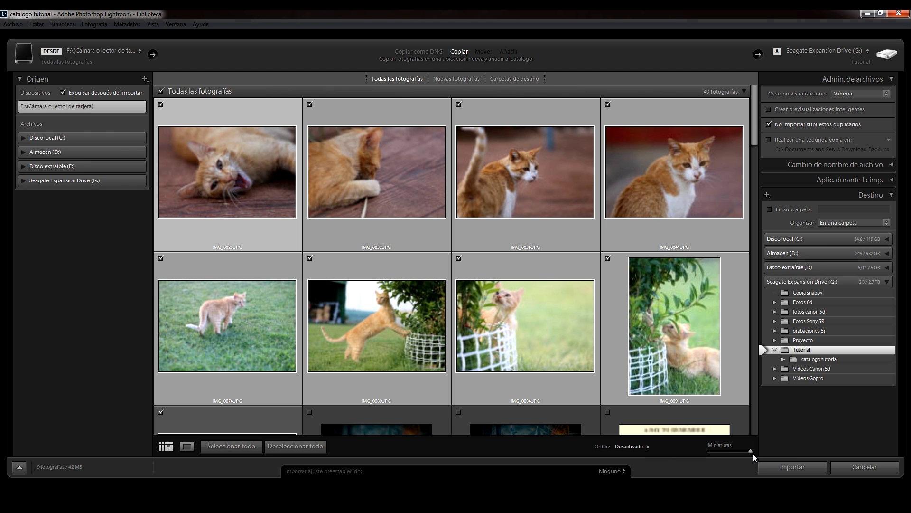
Step: Exclude the photo IMG_0084.JPG from the import, then include it again
mouse_move(750, 450)
left_mouse_down()
mouse_move(698, 452)
mouse_move(764, 449)
left_mouse_up()
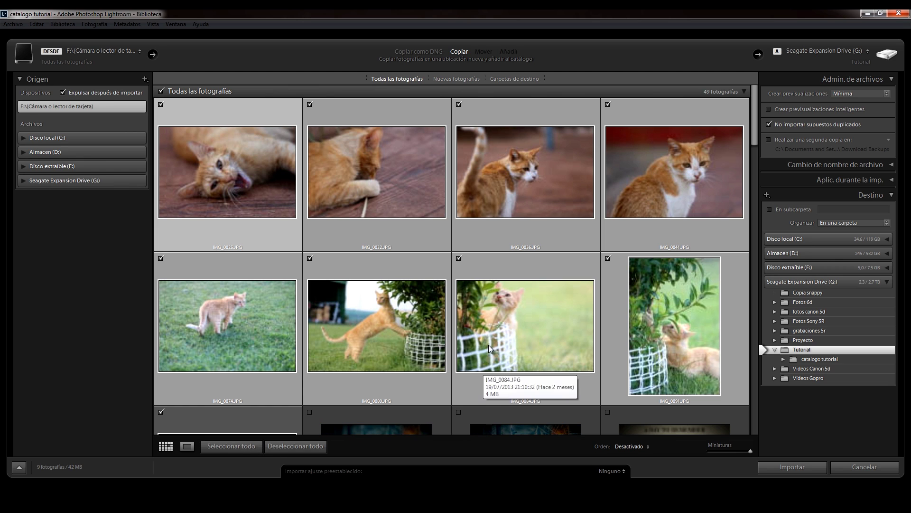
left_click(458, 257)
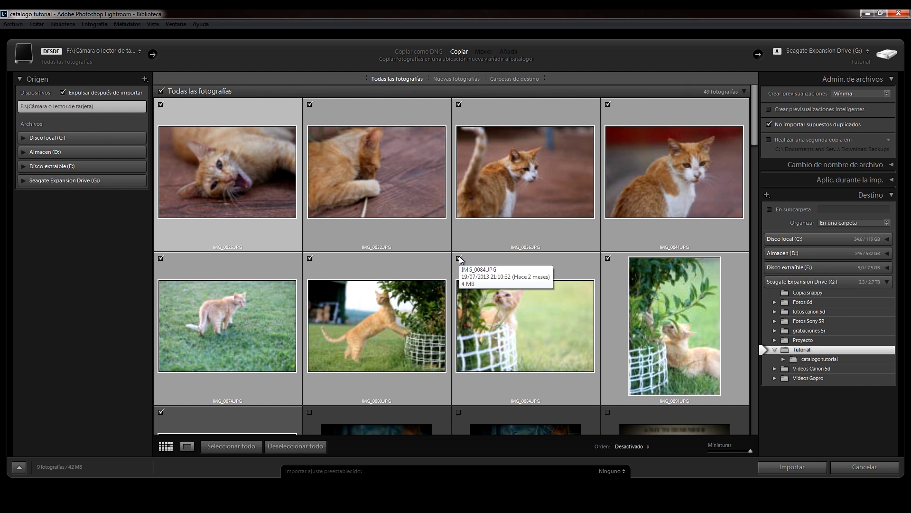
left_click(459, 257)
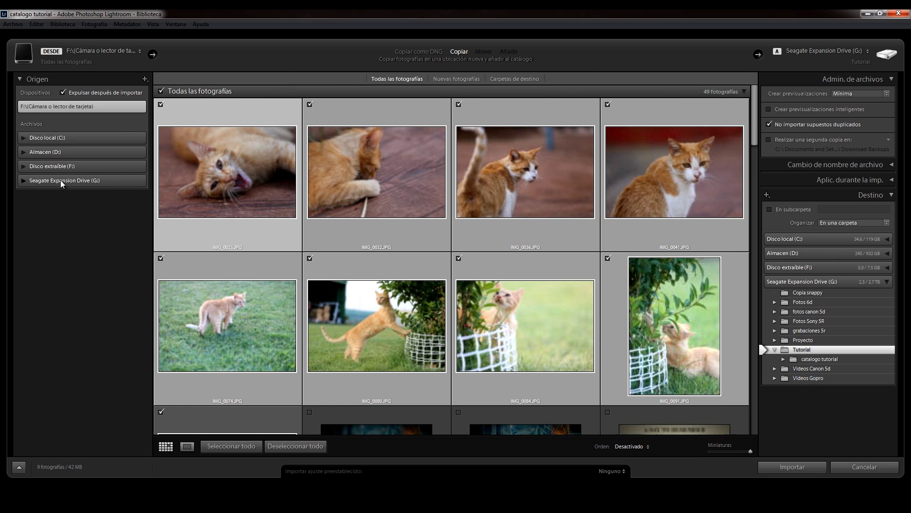
Step: Review the available sort orders for the thumbnails and the import preset options
left_click(625, 445)
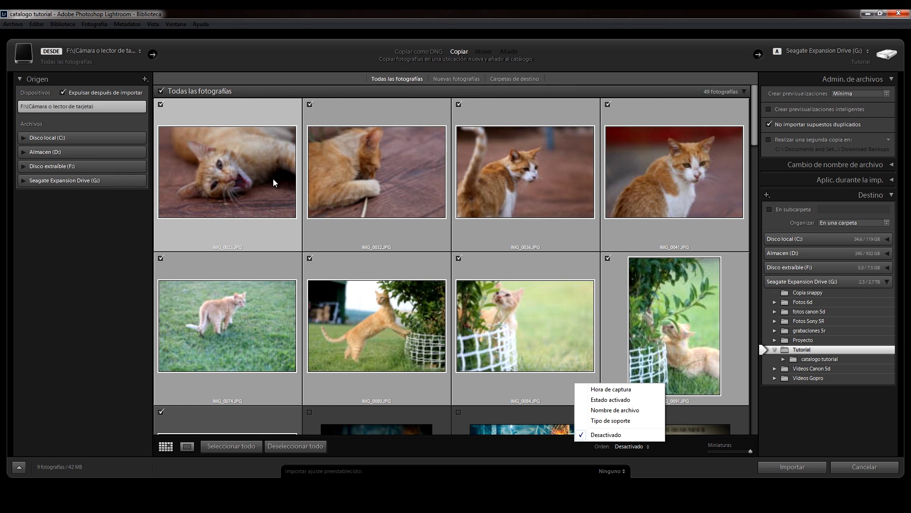
left_click(244, 172)
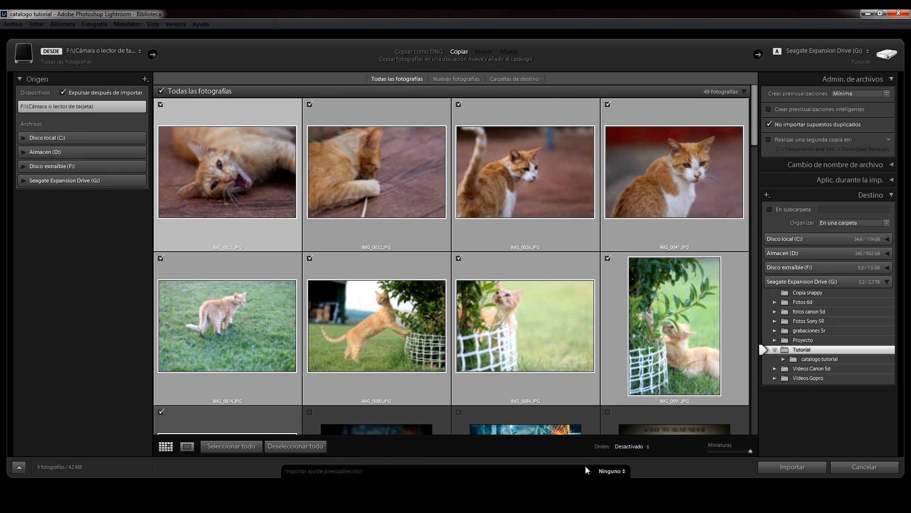
left_click(611, 471)
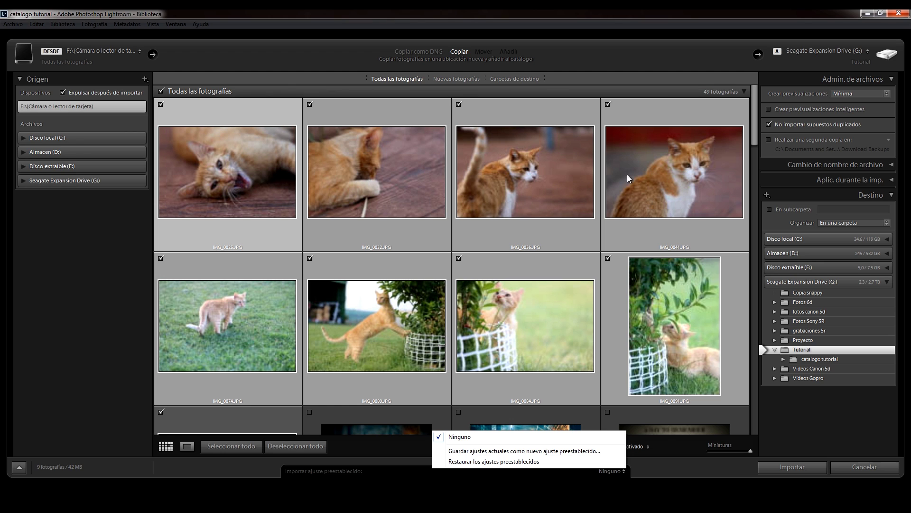
left_click(406, 158)
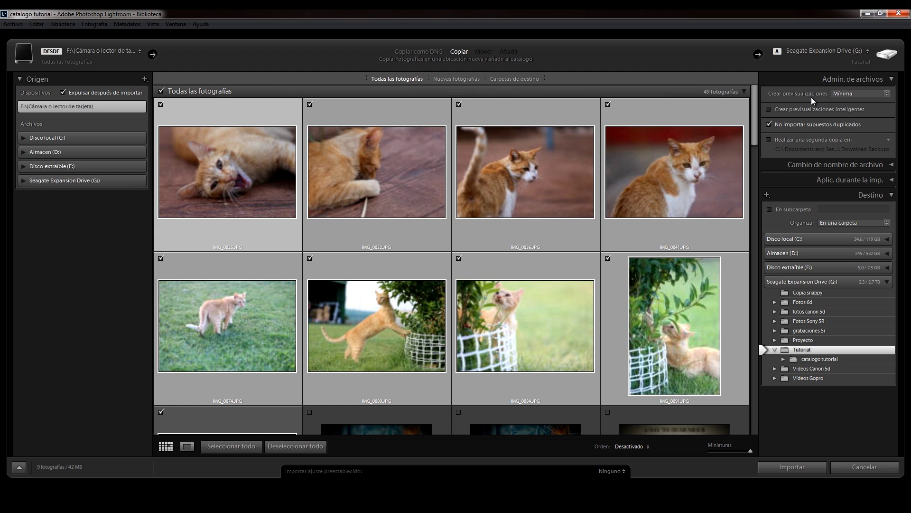
Step: Review the preview size choices, then turn the second backup copy option on and off again
left_click(867, 94)
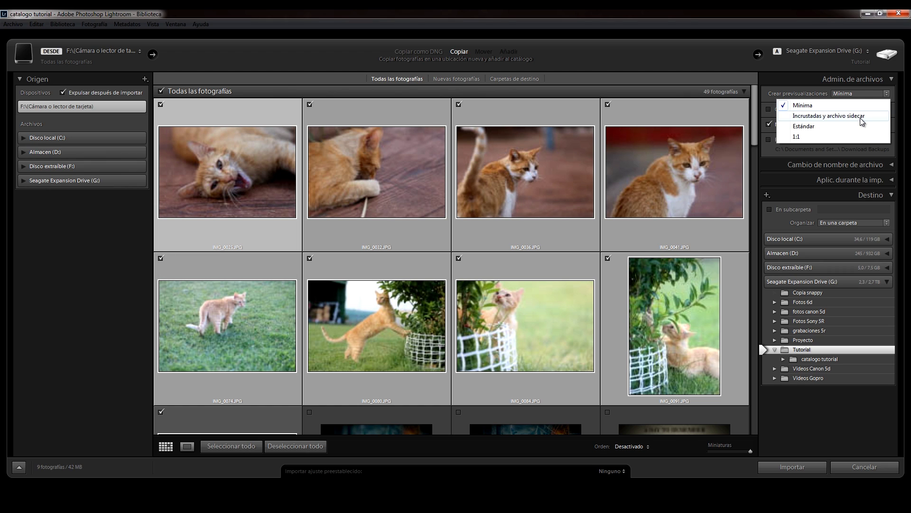
left_click(799, 73)
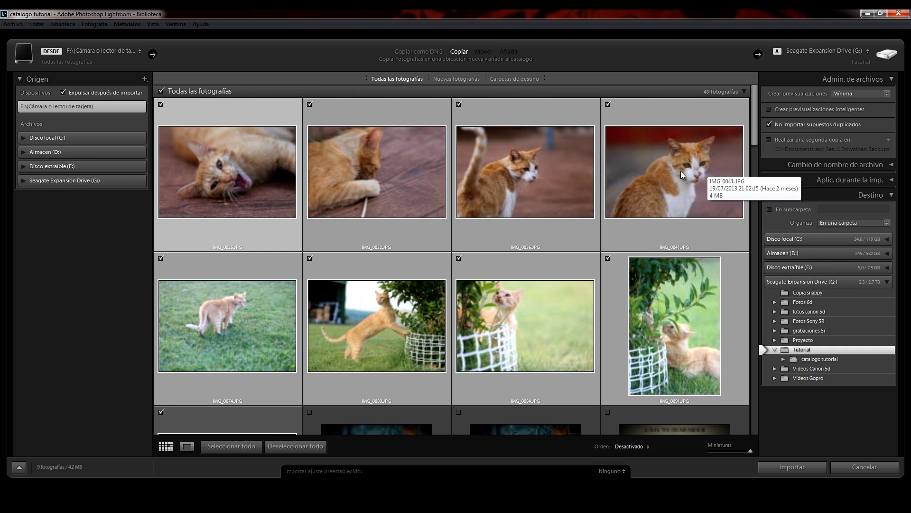
left_click(811, 142)
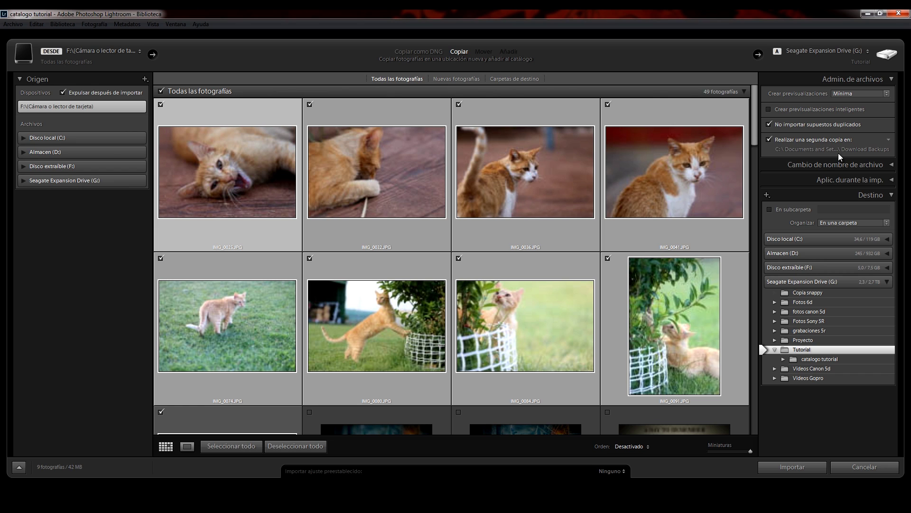
left_click(802, 142)
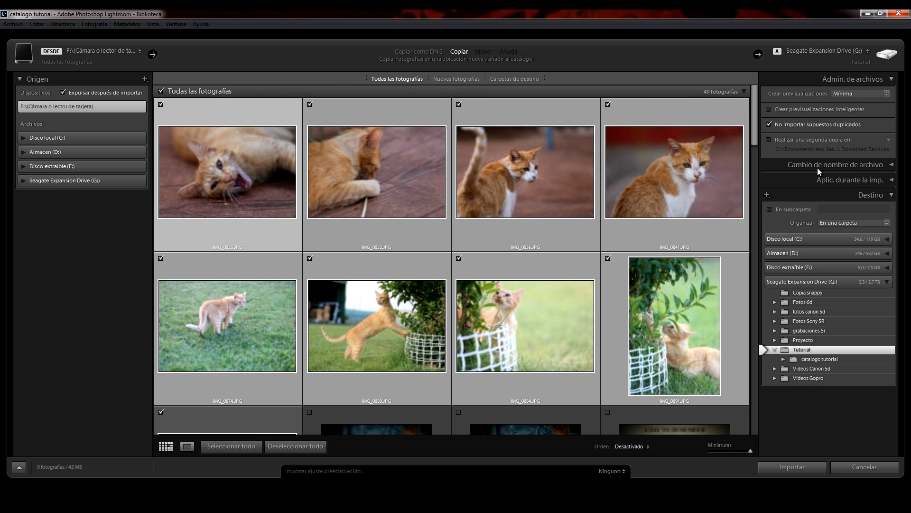
Step: Turn on file renaming for the import and review the available naming templates
left_click(893, 165)
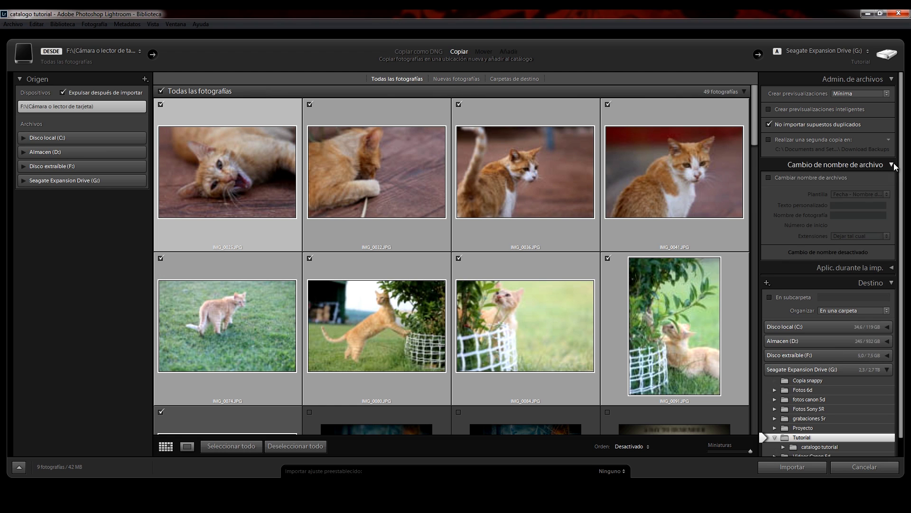
left_click(809, 183)
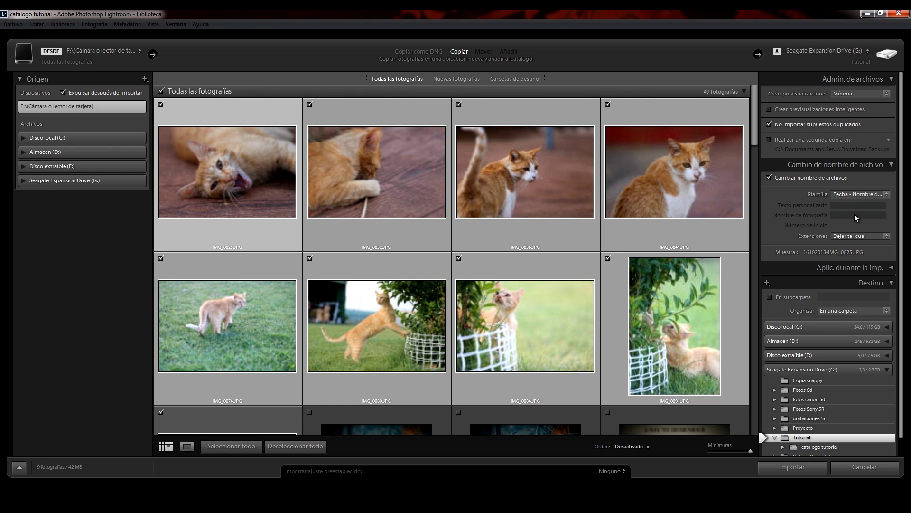
left_click(887, 194)
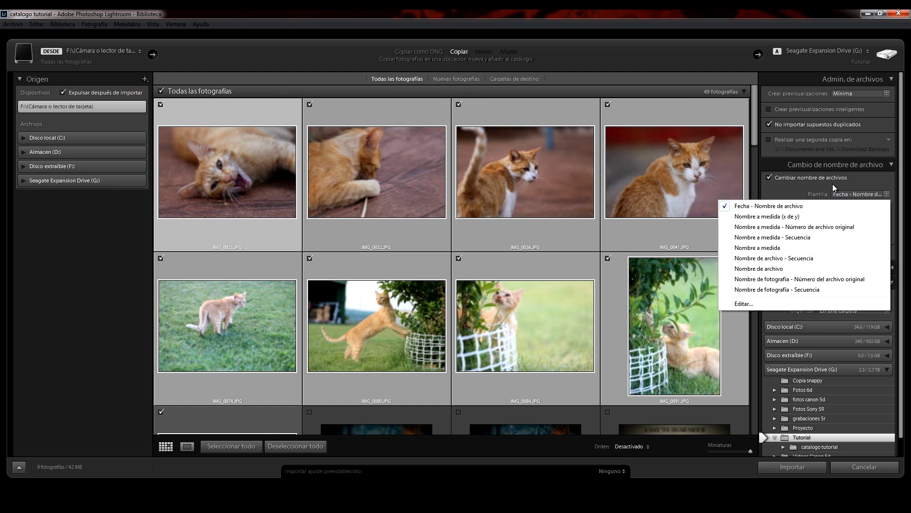
left_click(864, 176)
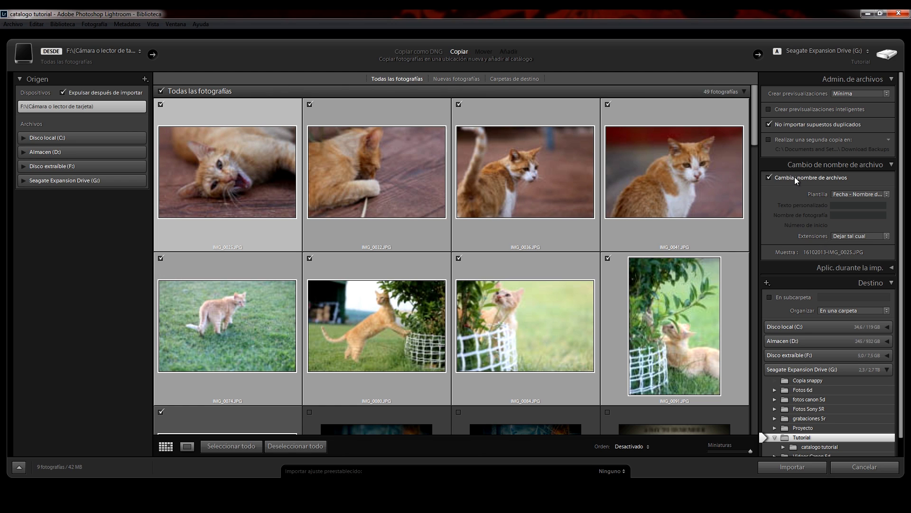
Step: Review the file extension case options for renaming, then collapse the file renaming settings
left_click(858, 237)
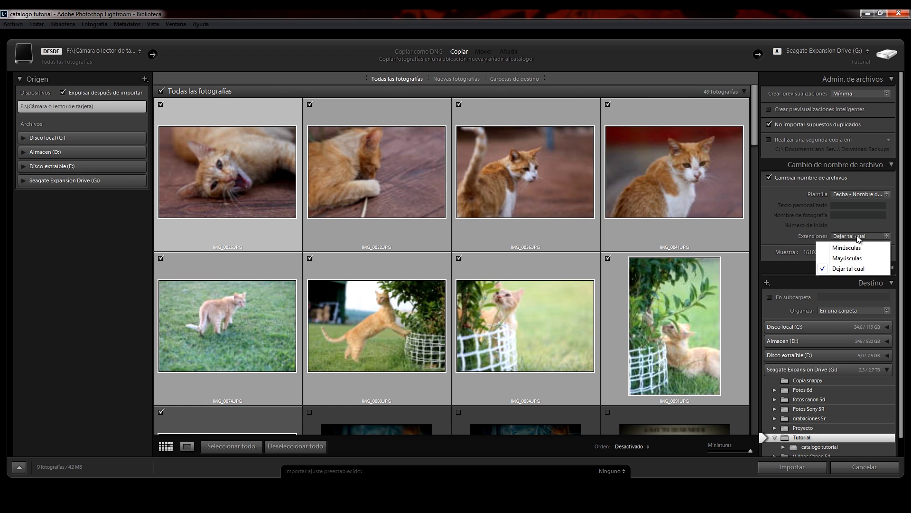
left_click(804, 218)
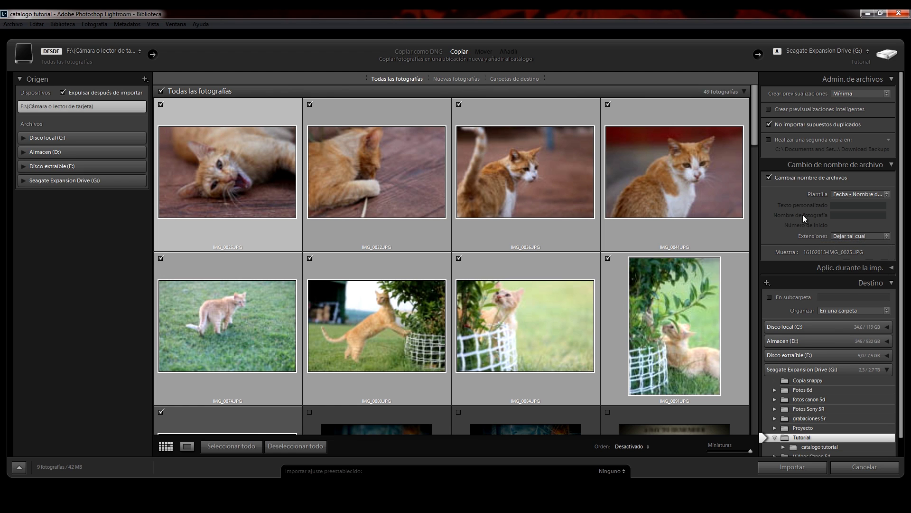
left_click(791, 178)
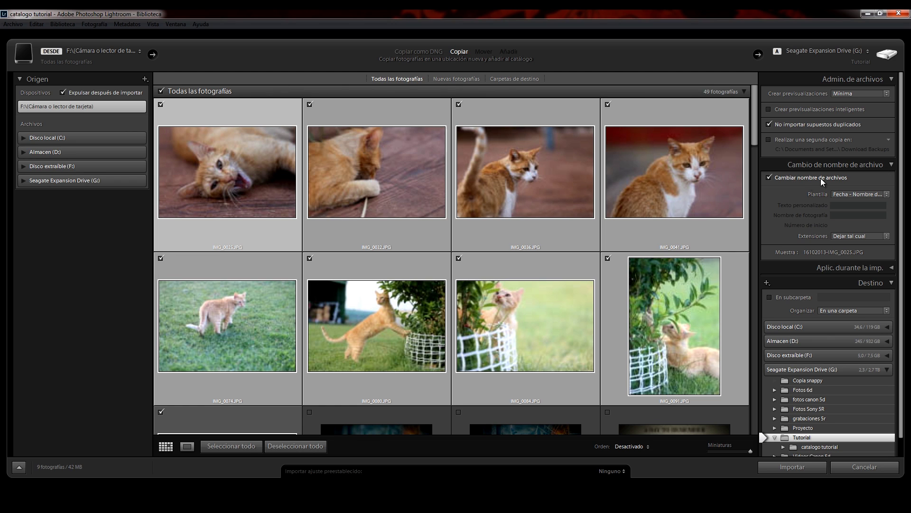
left_click(892, 166)
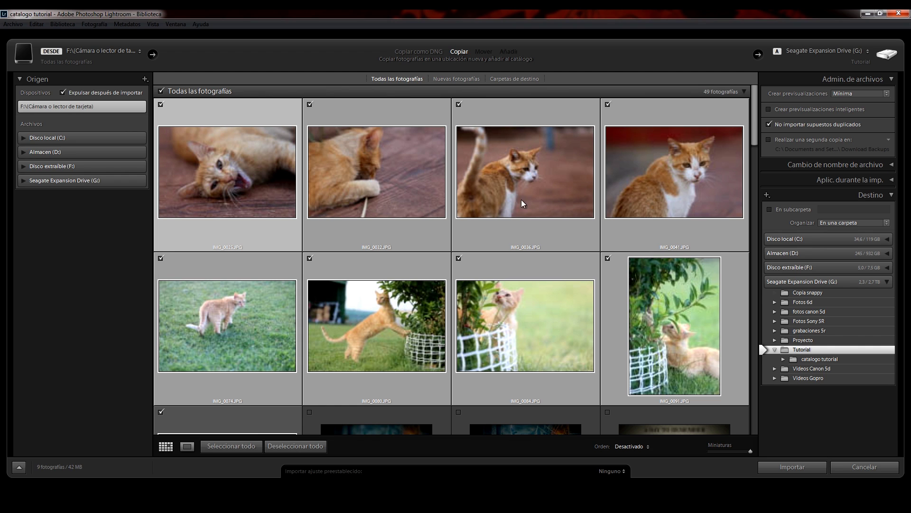
Step: Expand the settings applied during import and add the keyword "gatos" for the photos
left_click(891, 181)
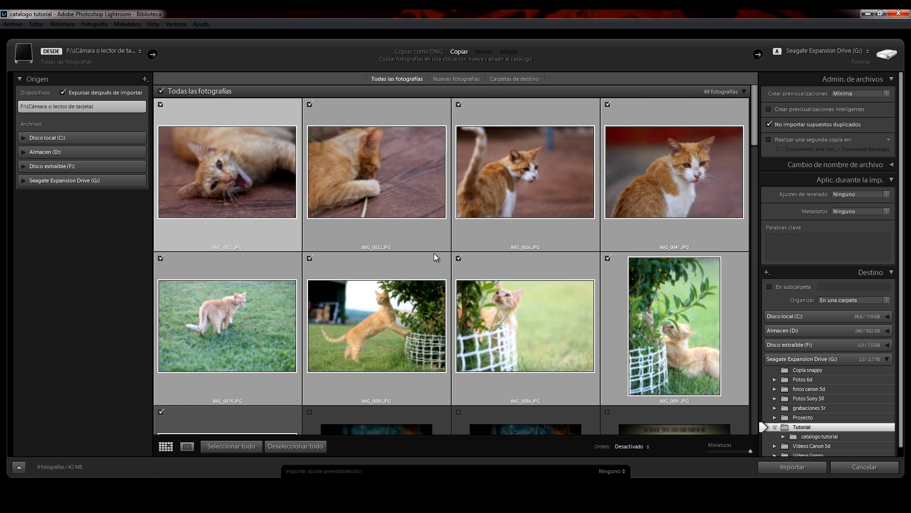
left_click(845, 248)
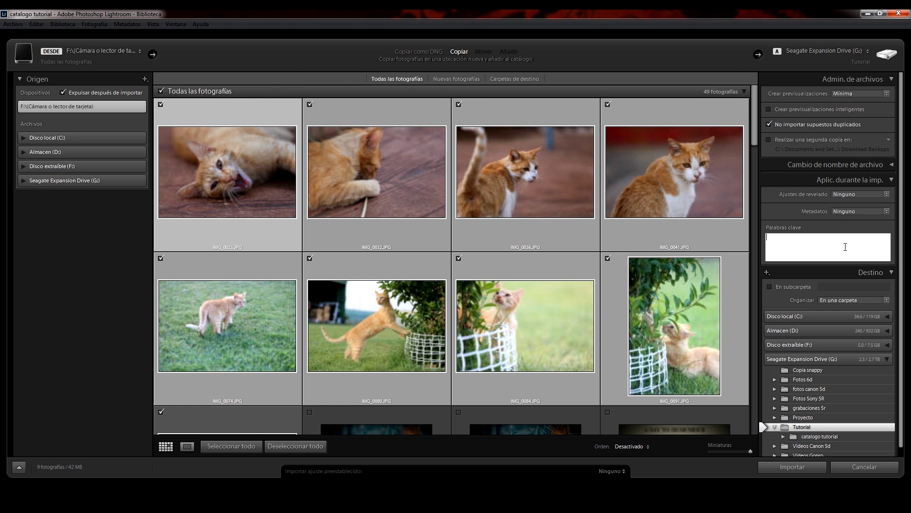
type("gatos")
key("Return")
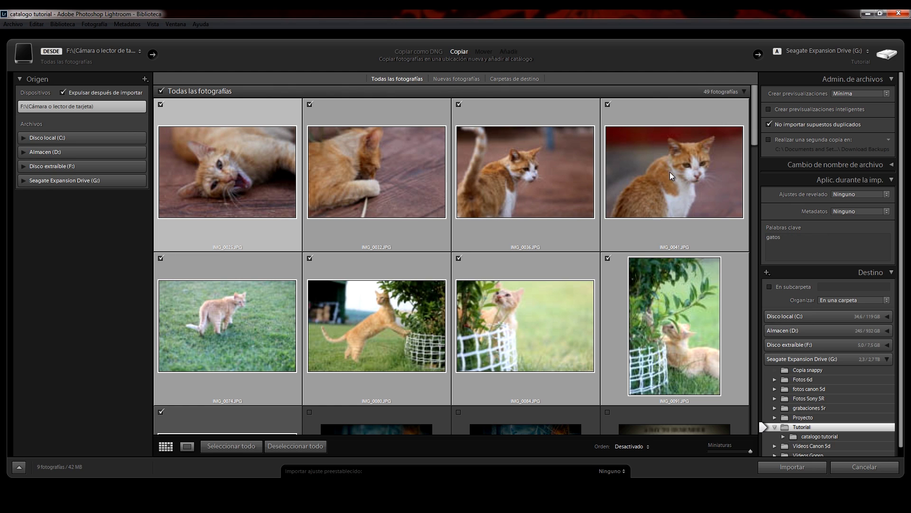
Step: Select the cat photos in the first row of the grid one at a time
left_click(666, 139)
left_click(206, 175)
left_click(330, 169)
left_click(533, 162)
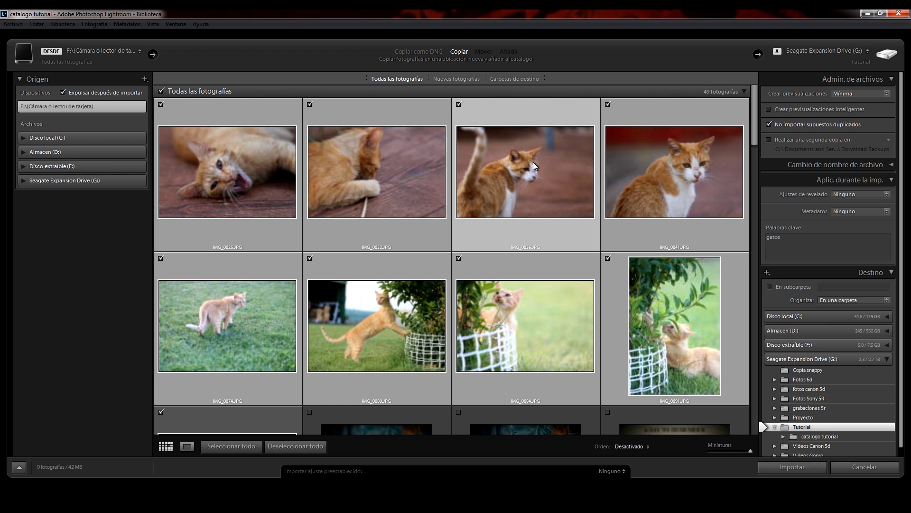
left_click(653, 153)
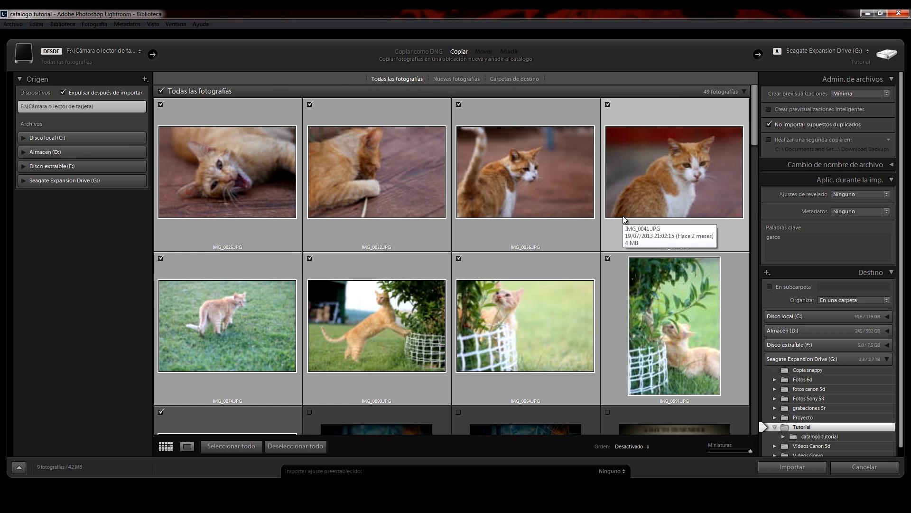
Step: Remove the keyword "gatos" from the import keywords
left_click(789, 238)
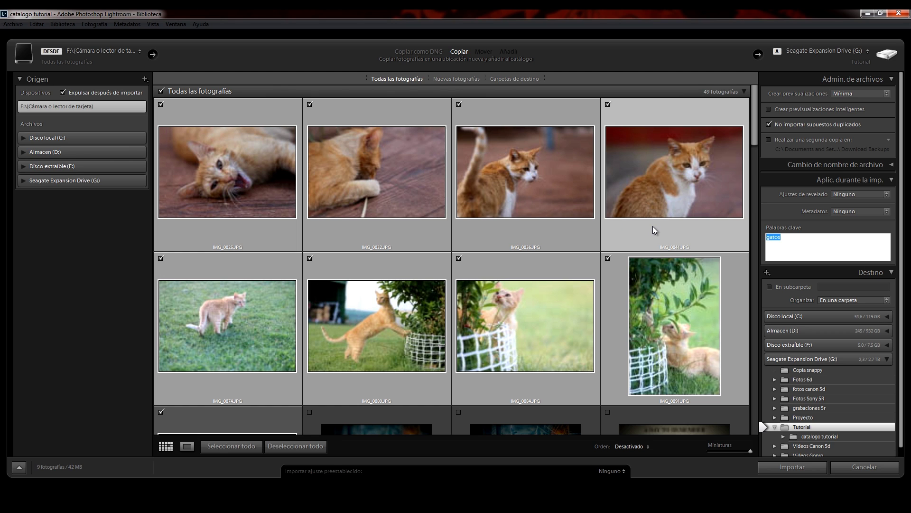
key("BackSpace")
key("Return")
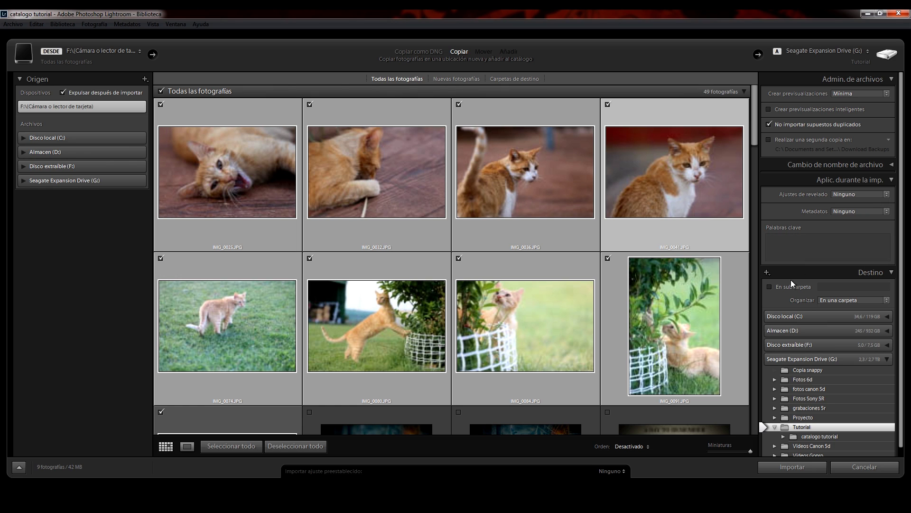
Step: Review the metadata and develop presets available during import, then collapse those settings
left_click(881, 212)
left_click(794, 209)
left_click(886, 194)
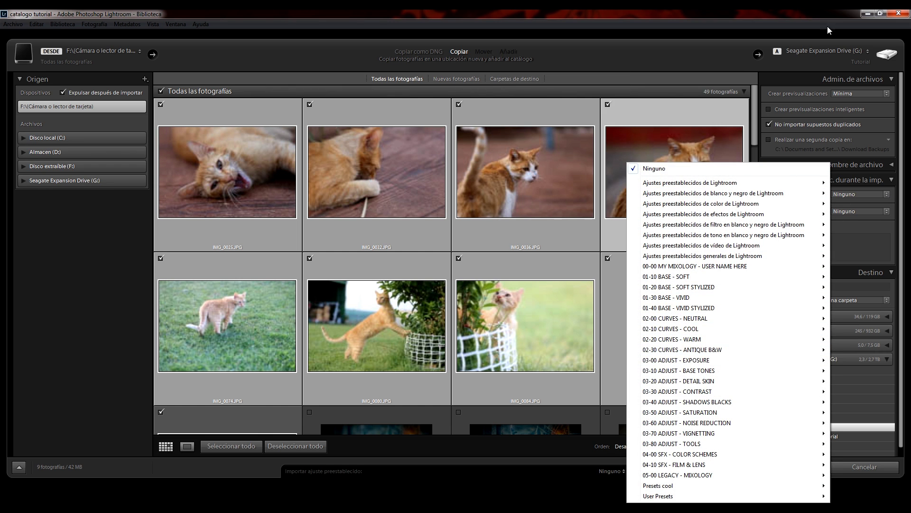
left_click(776, 10)
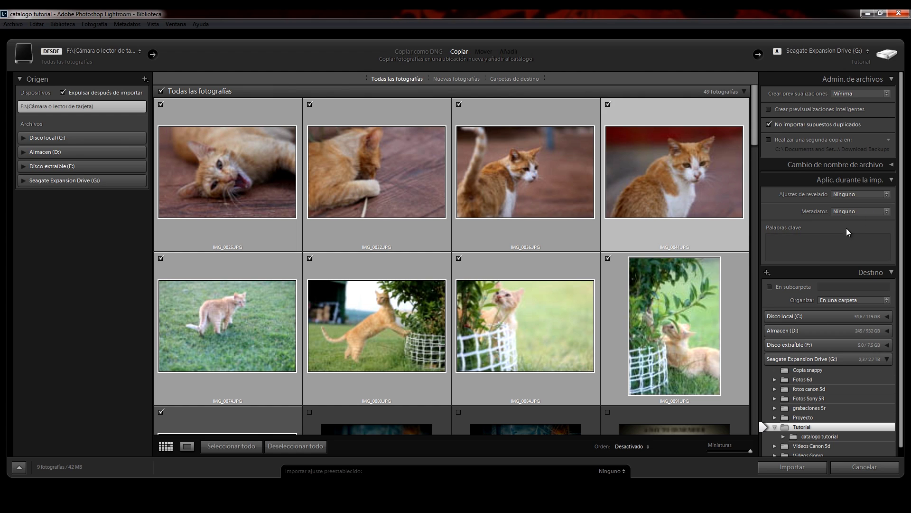
left_click(886, 196)
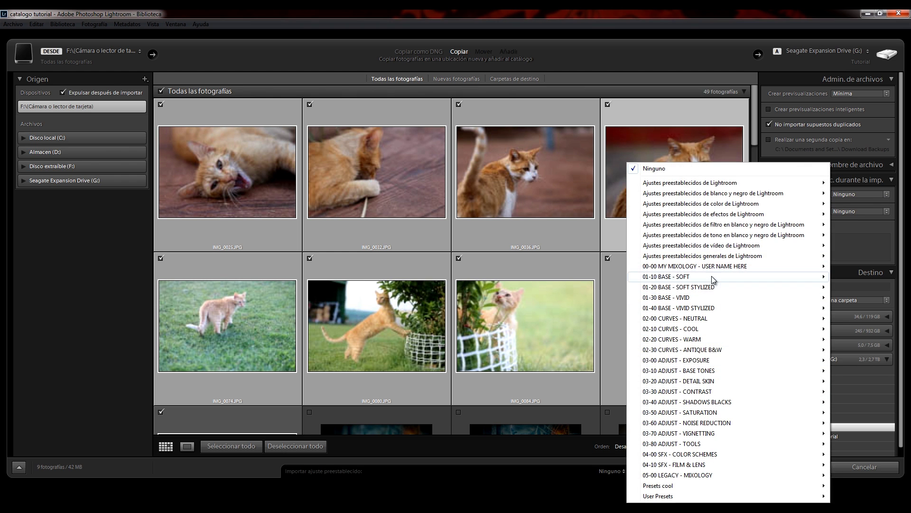
left_click(888, 231)
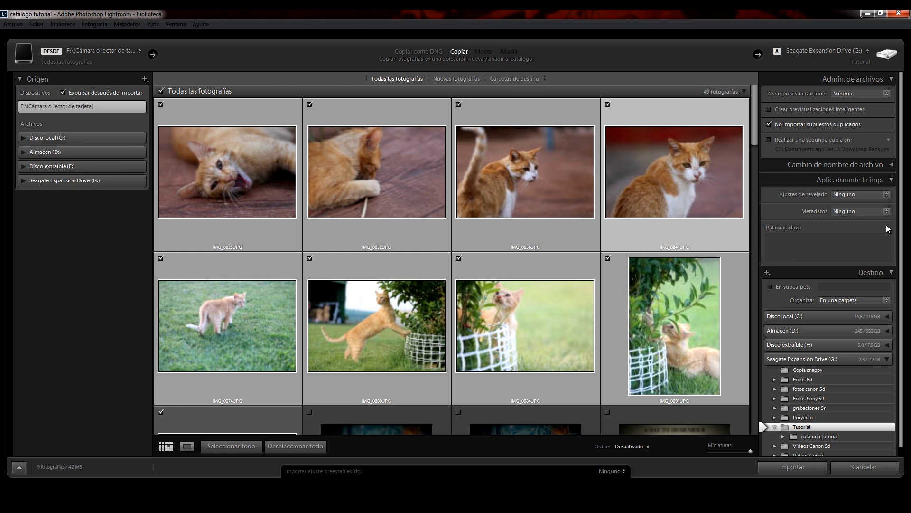
left_click(895, 181)
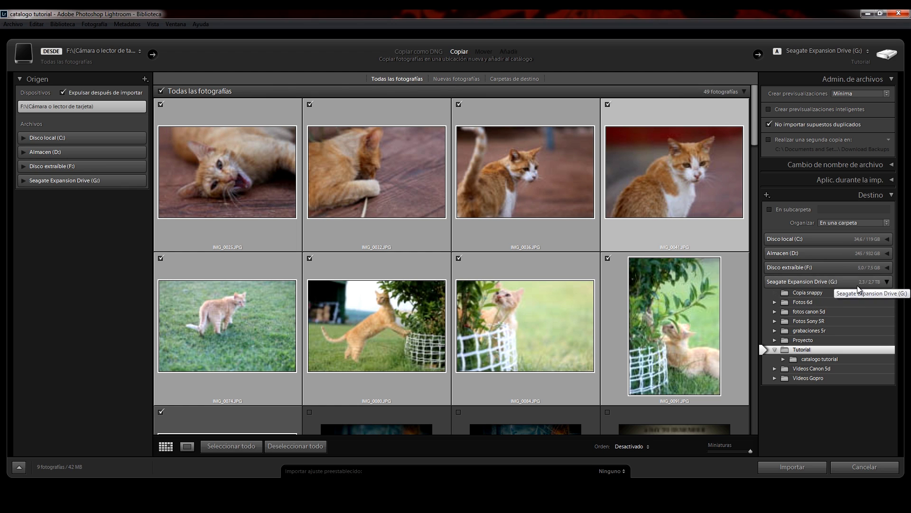
Step: Have the photos copied into a new subfolder of Tutorial on drive G: named "2013_10_16 gatos"
mouse_move(856, 285)
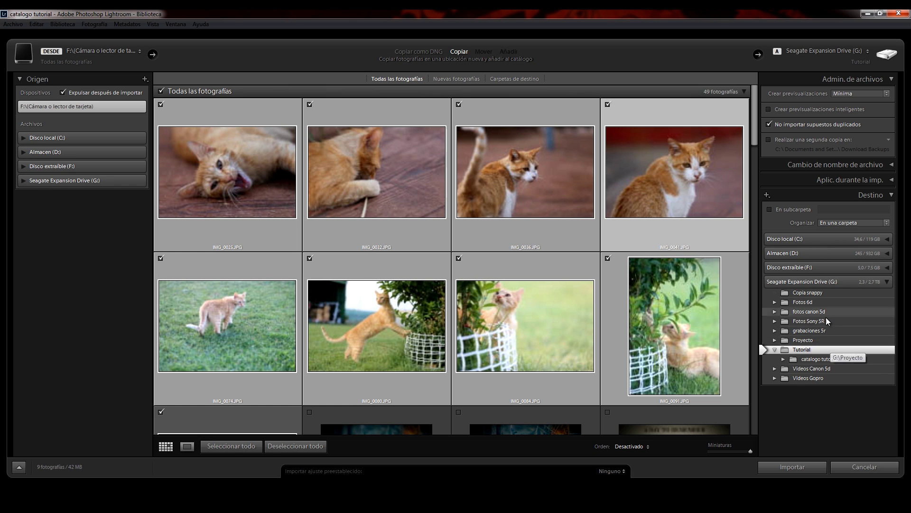
left_click(787, 210)
left_click(872, 208)
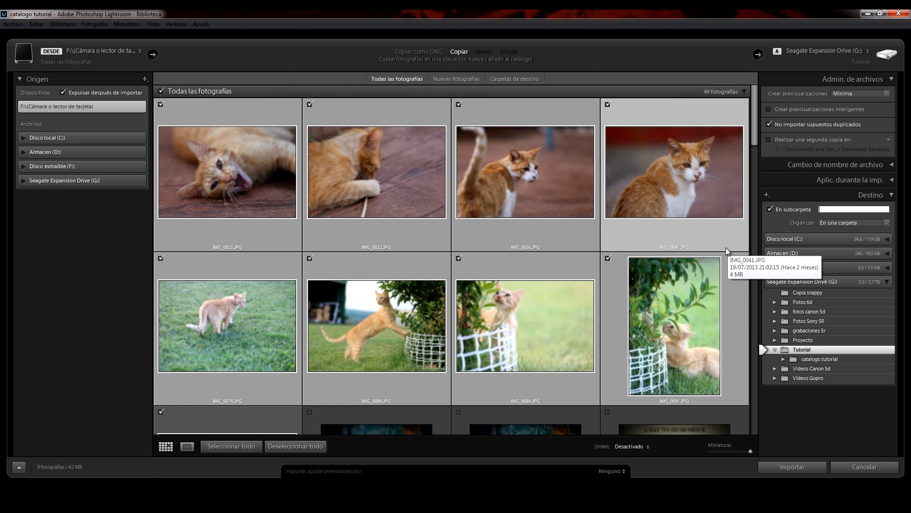
type("2301")
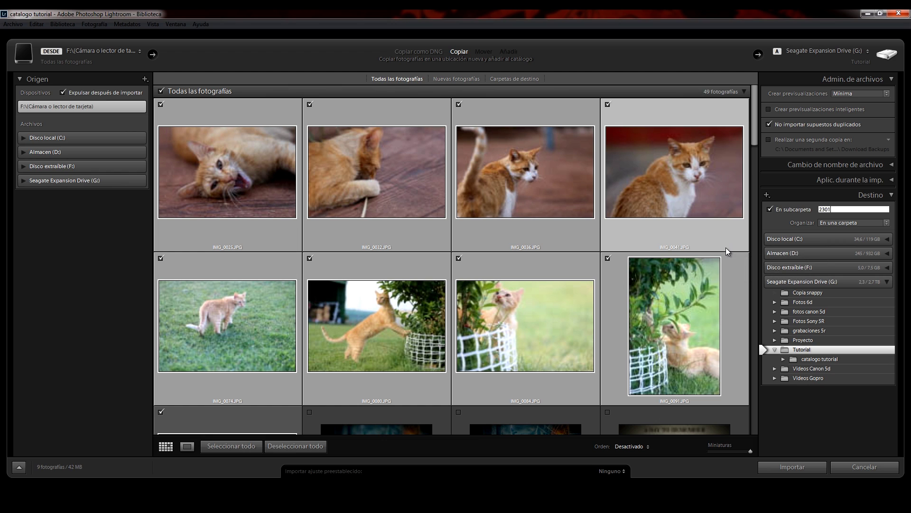
key("BackSpace")
key("BackSpace")
key("BackSpace")
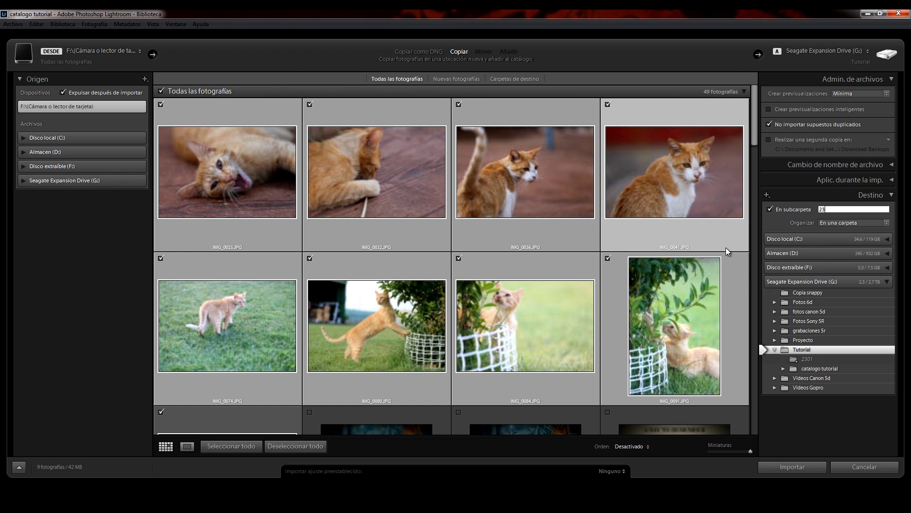
type("013_10_")
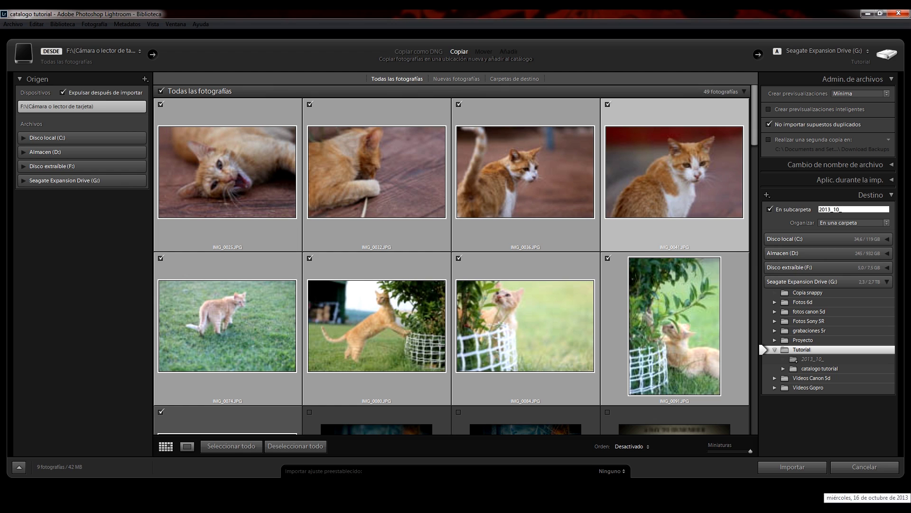
type("16")
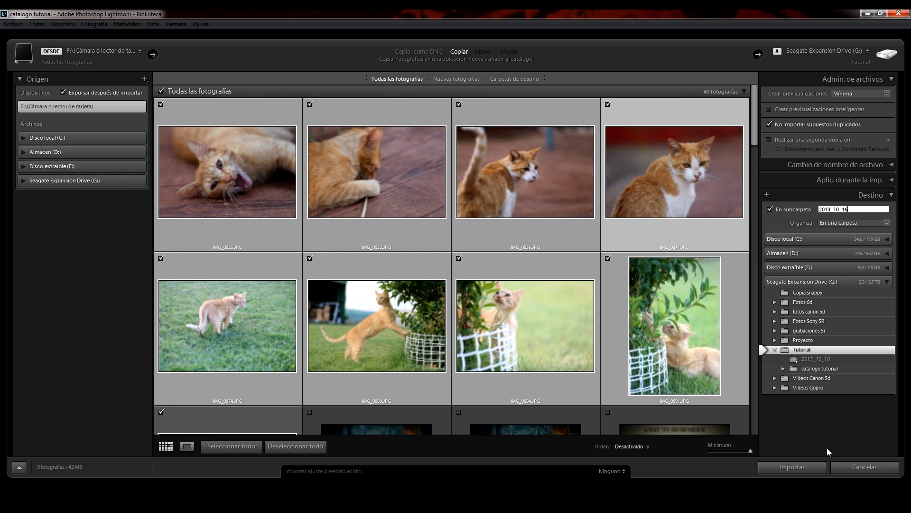
key("ctrl+a")
key("End")
type("gatos")
left_click(821, 362)
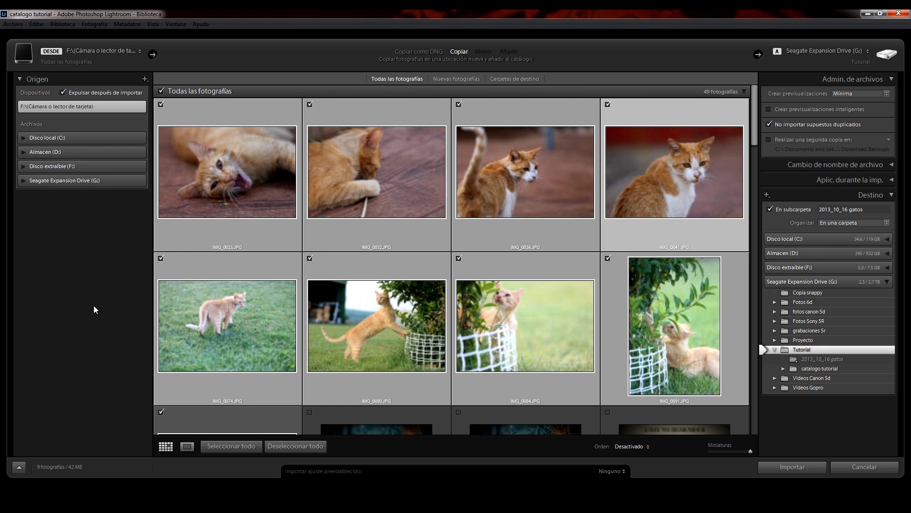
Step: Check the compact version of the import window, then import the nine checked cat photos and look through them in the library grid
left_click(21, 469)
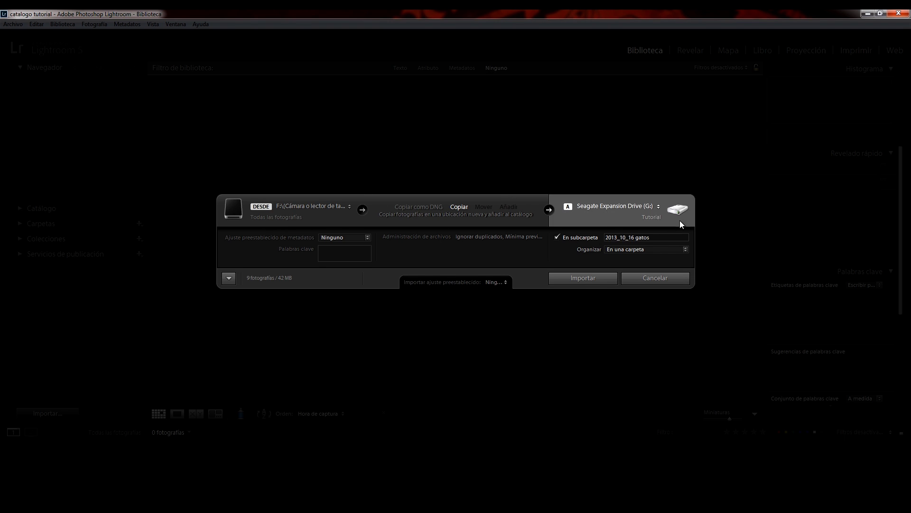
left_click(228, 279)
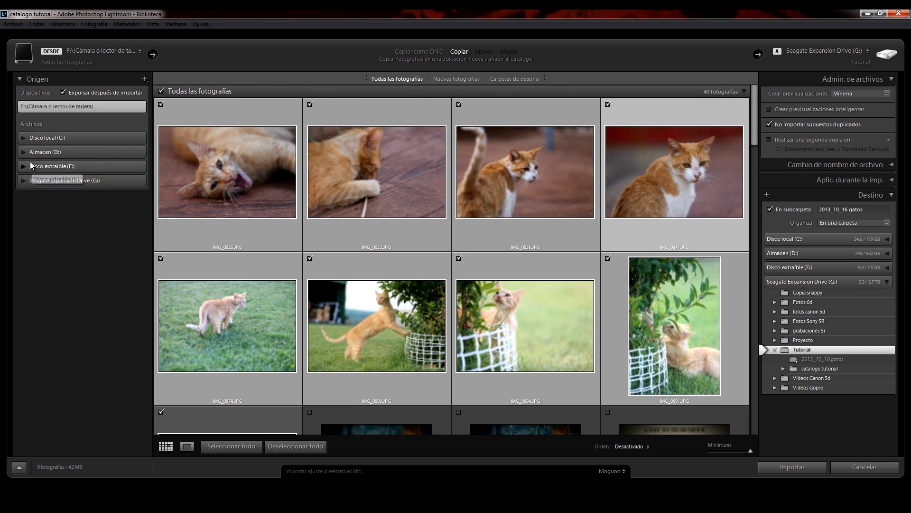
left_click(792, 468)
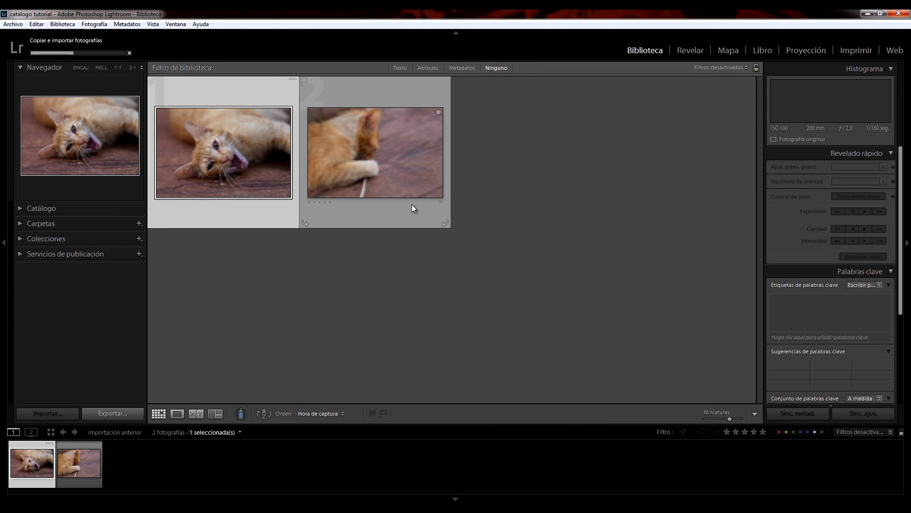
scroll(510, 238, "down", 3)
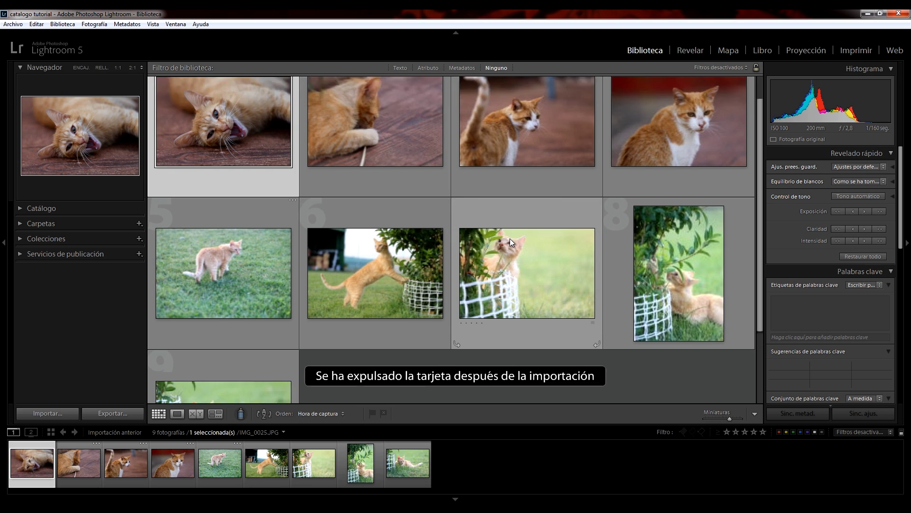
scroll(509, 240, "up", 3)
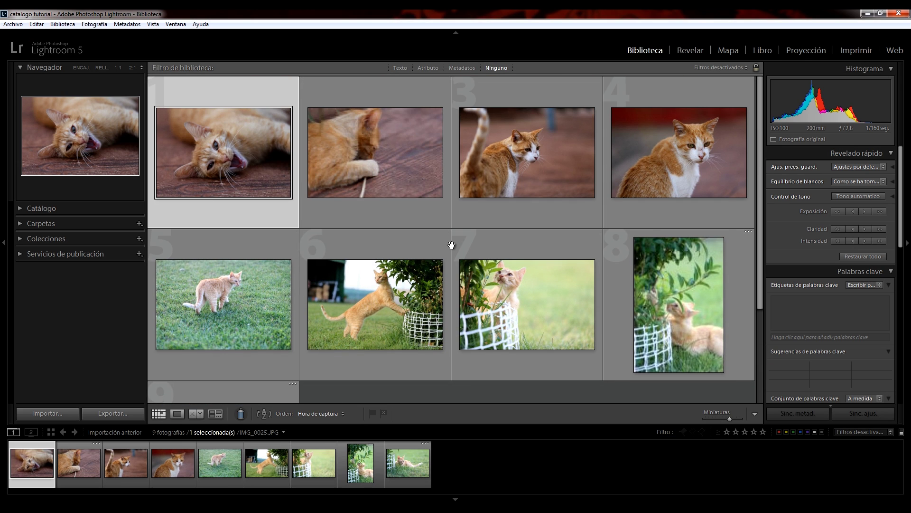
scroll(451, 245, "down", 3)
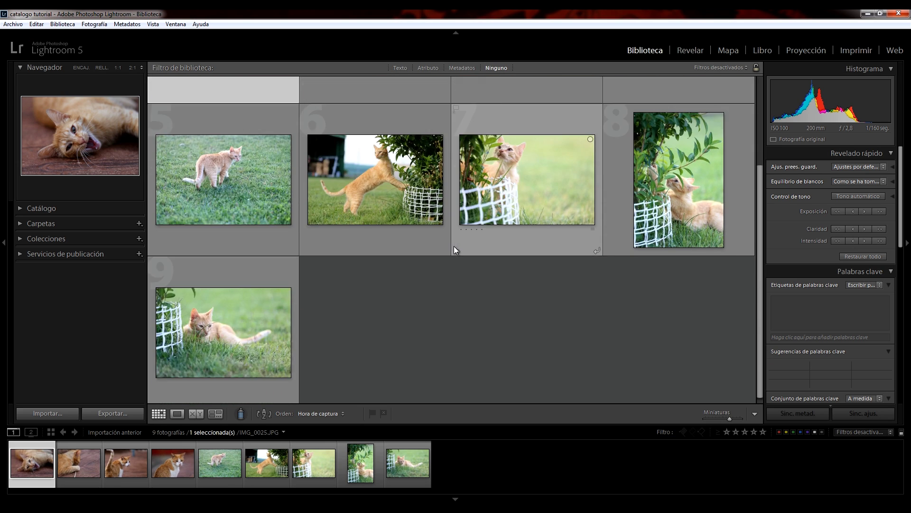
scroll(453, 252, "up", 3)
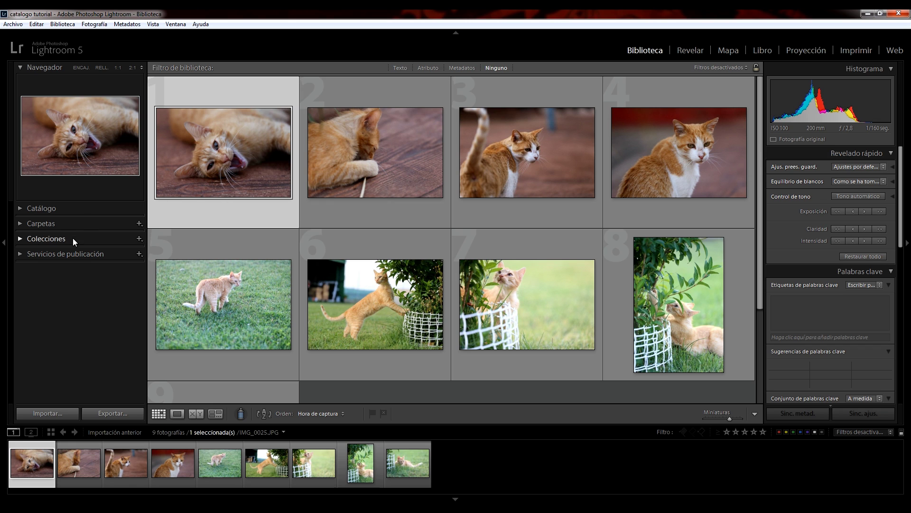
Step: Expand Catálogo, Carpetas with the folders of drive G:, and Servicios de publicación, leaving Colecciones collapsed
left_click(21, 225)
left_click(18, 208)
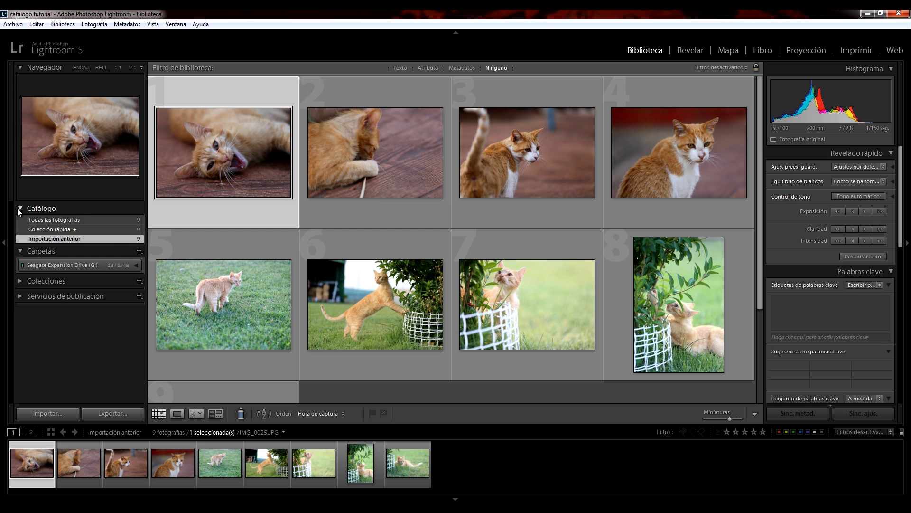
left_click(19, 281)
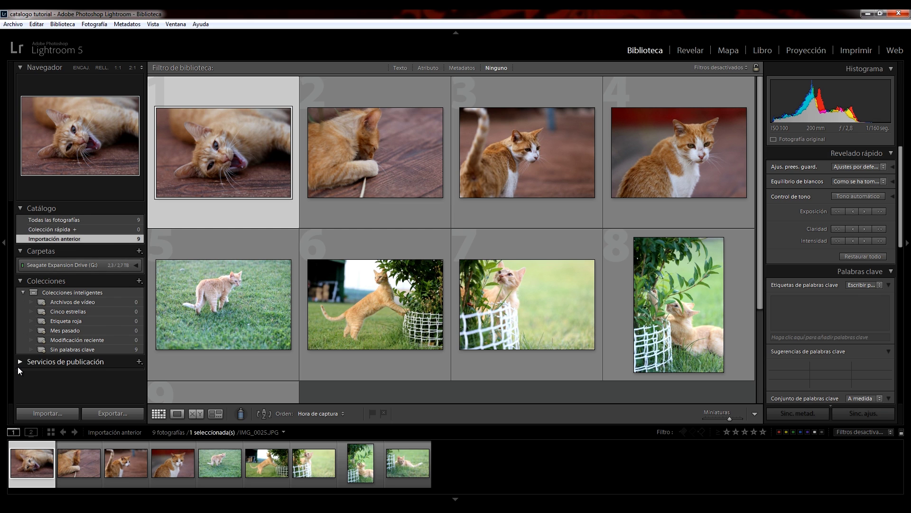
left_click(18, 365)
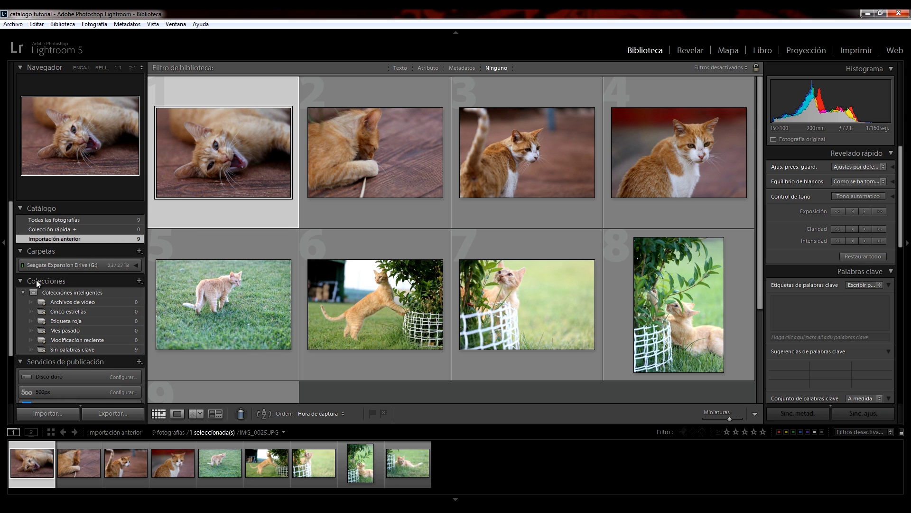
left_click(136, 265)
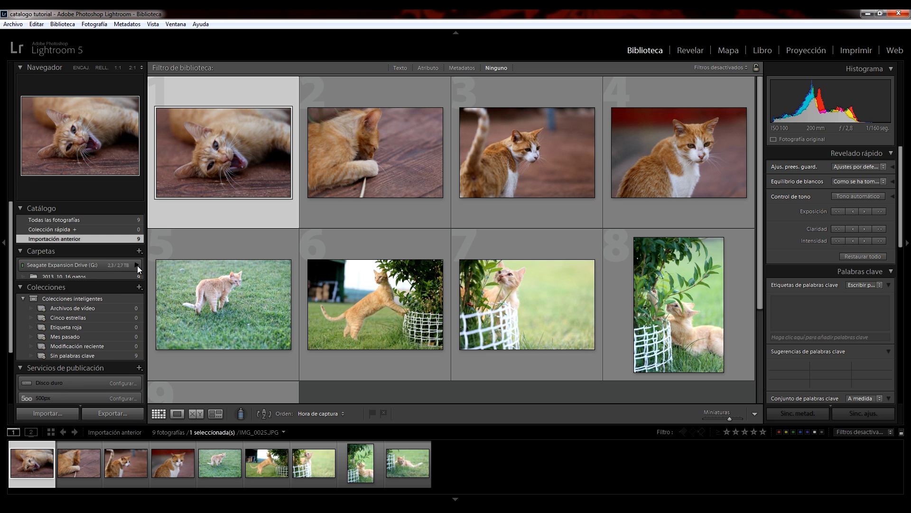
left_click(47, 291)
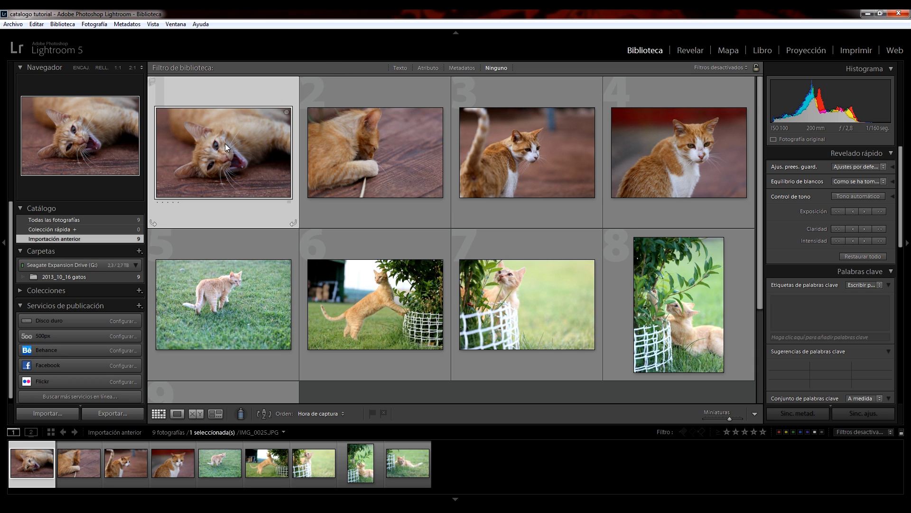
Step: Start a new import from the folder "2013_06_13 Video proconsi" on drive G:, using the Añadir method after trying Mover
left_click(59, 411)
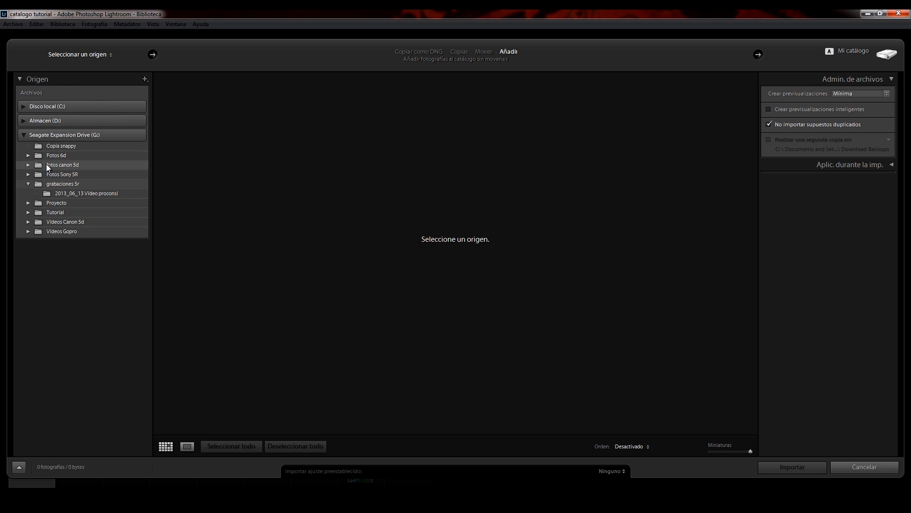
left_click(67, 193)
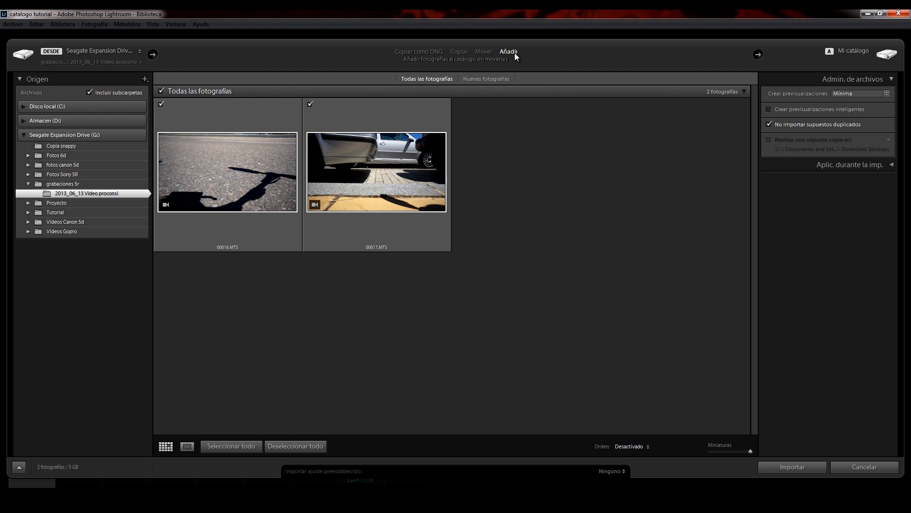
left_click(482, 54)
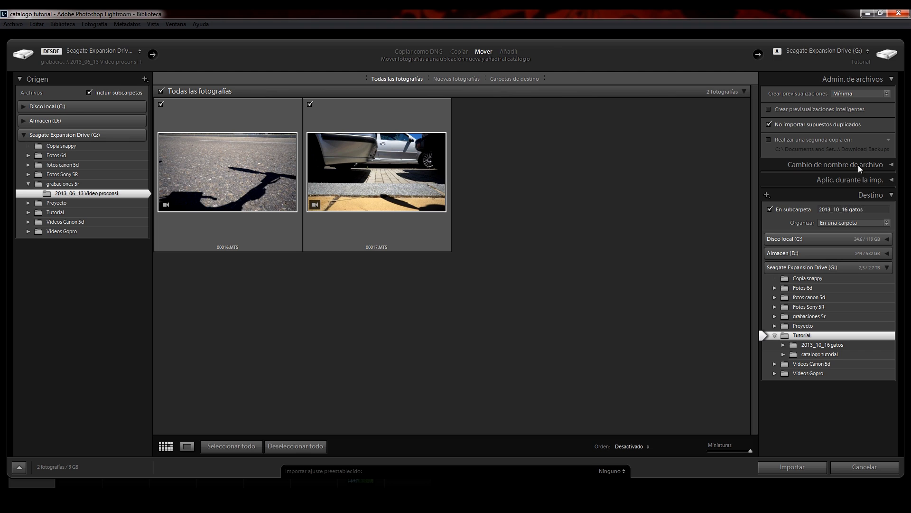
left_click(509, 52)
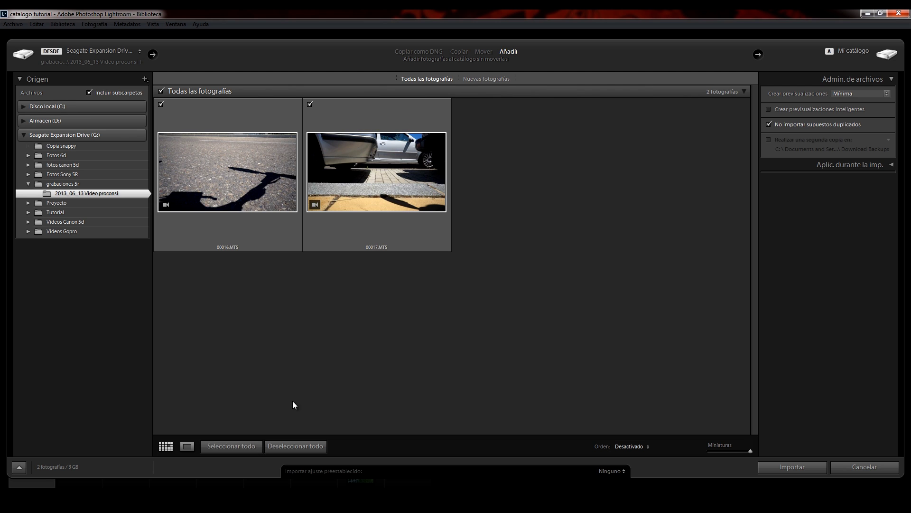
Step: Deselect everything, check the videos 00016.MTS and 00017.MTS individually, and import them into the catalog
left_click(291, 446)
left_click(161, 105)
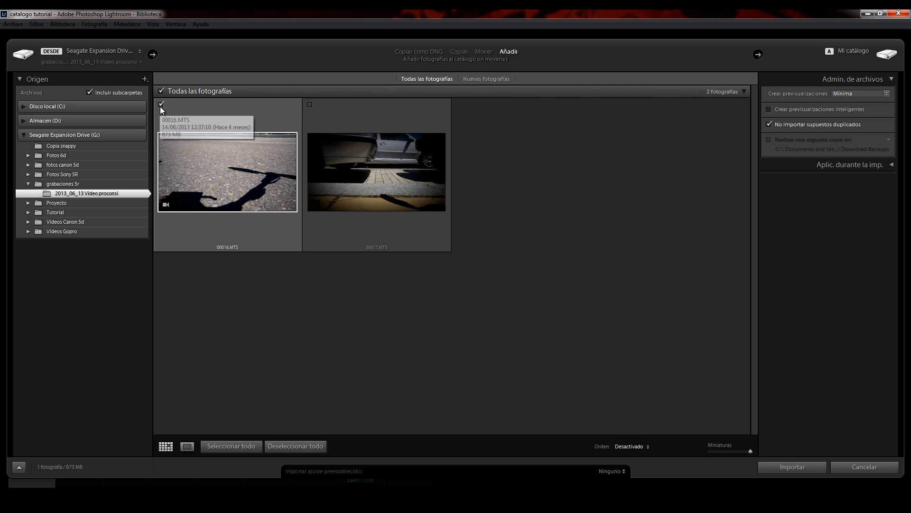
left_click(309, 105)
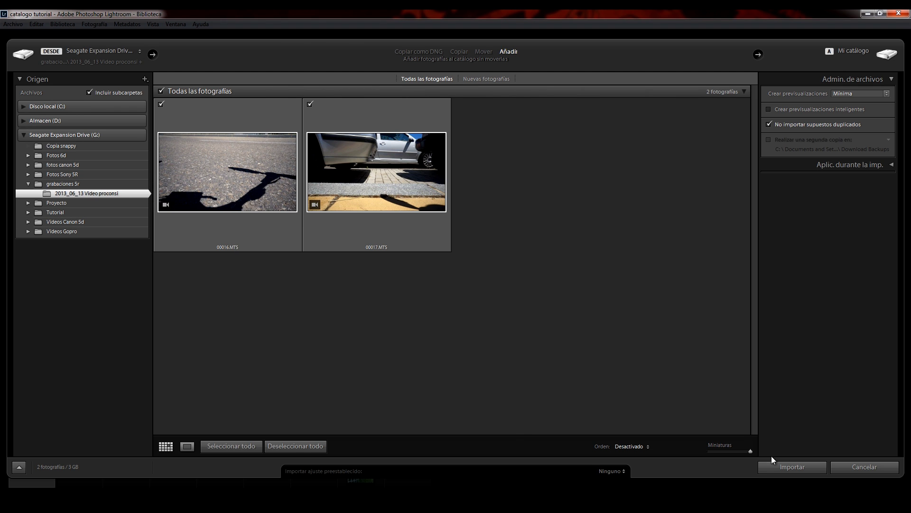
left_click(792, 466)
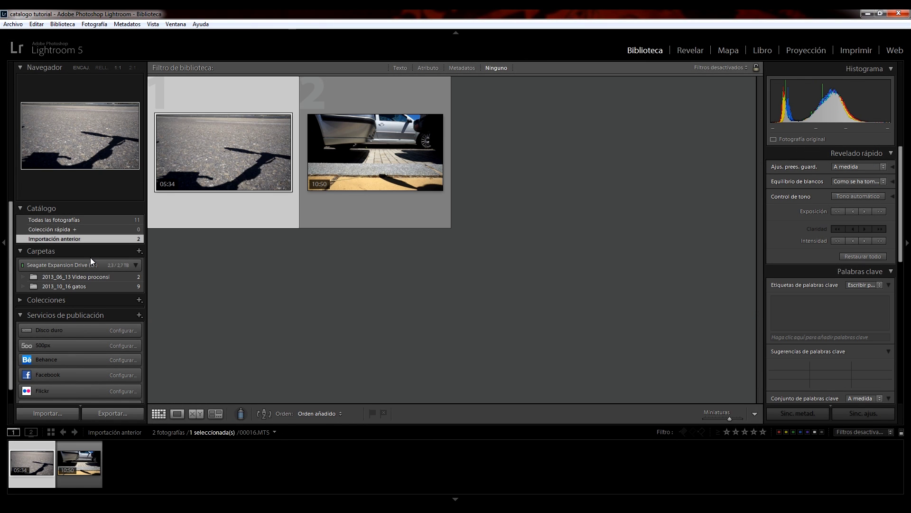
Step: View the contents of the catalog folders "2013_06_13 Video proconsi" and "2013_10_16 gatos" in turn
left_click(73, 278)
left_click(69, 287)
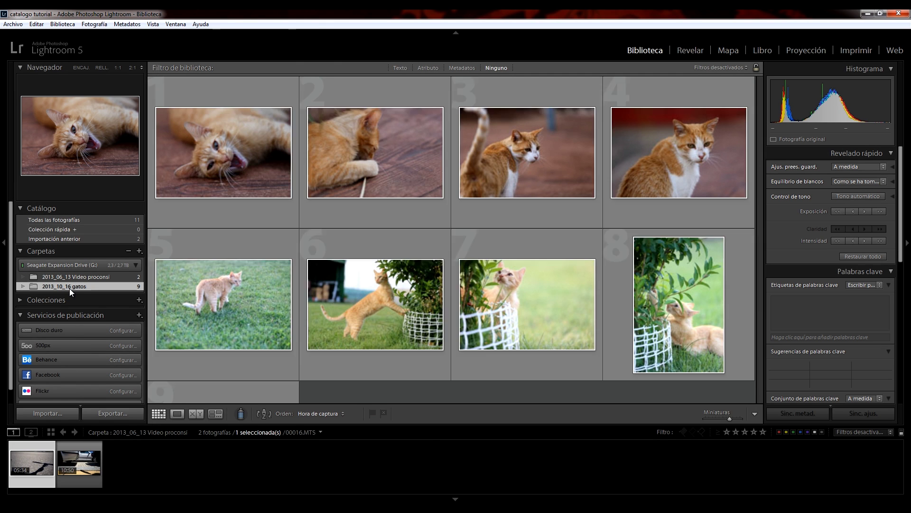
left_click(75, 276)
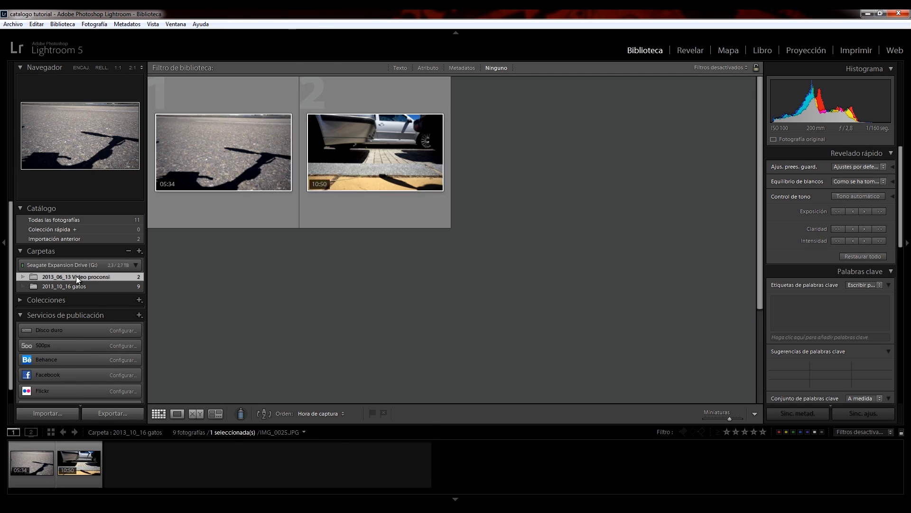